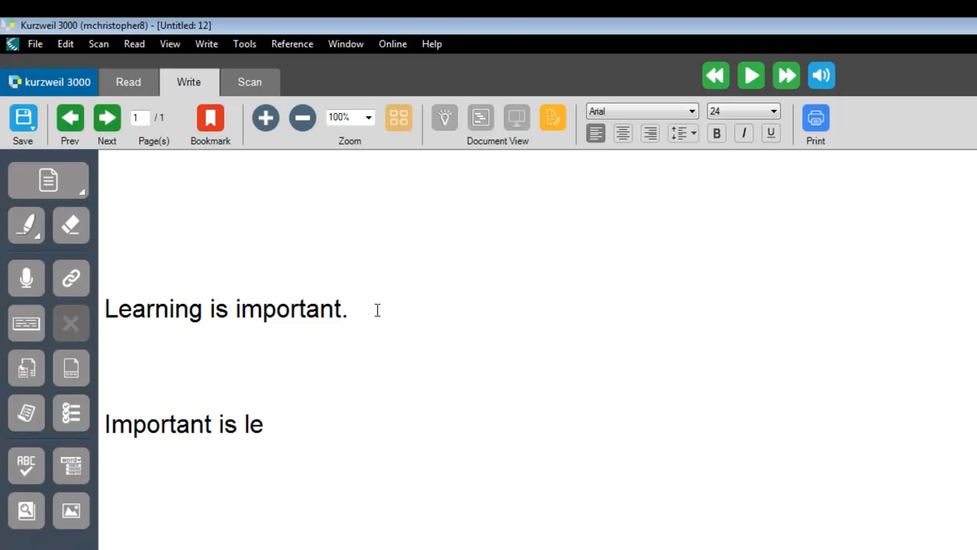
# - Complete the second sentence as "Important is learning." and add blank lines after it
pyautogui.write('.')
pyautogui.press('Return')
pyautogui.press('Return')
pyautogui.press('Return')
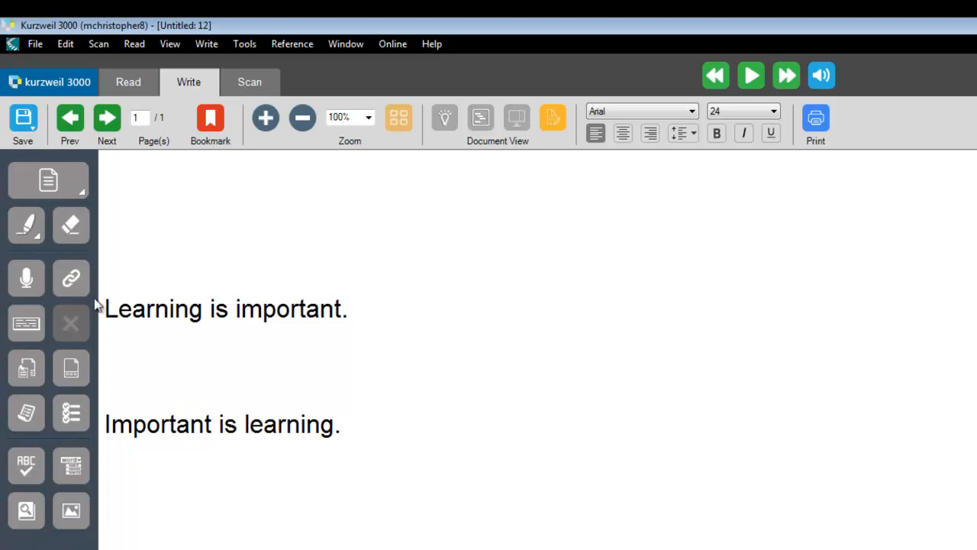
# - Highlight "Learning" in yellow and "is important" in green in the first sentence
pyautogui.click(26, 225)
pyautogui.click(70, 225)
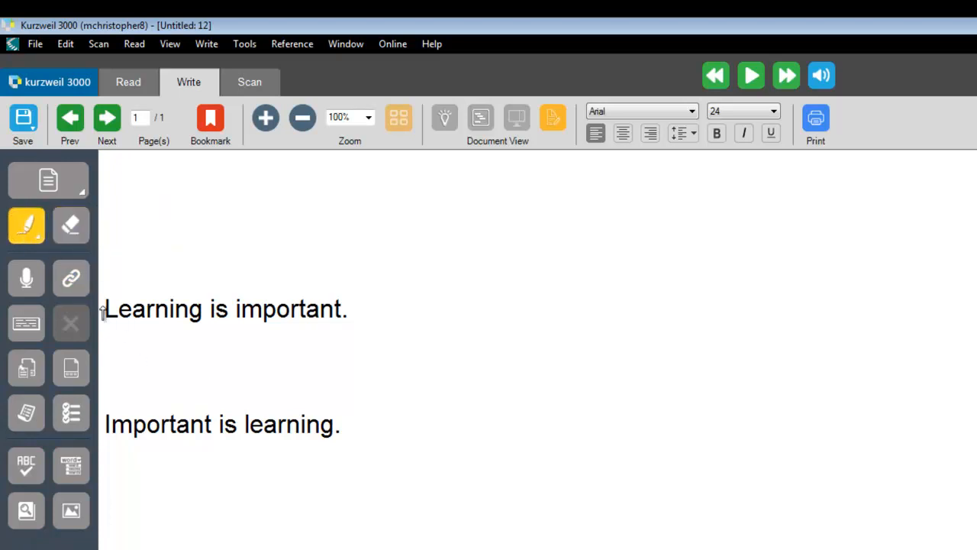
pyautogui.moveTo(104, 310); pyautogui.dragTo(203, 316)
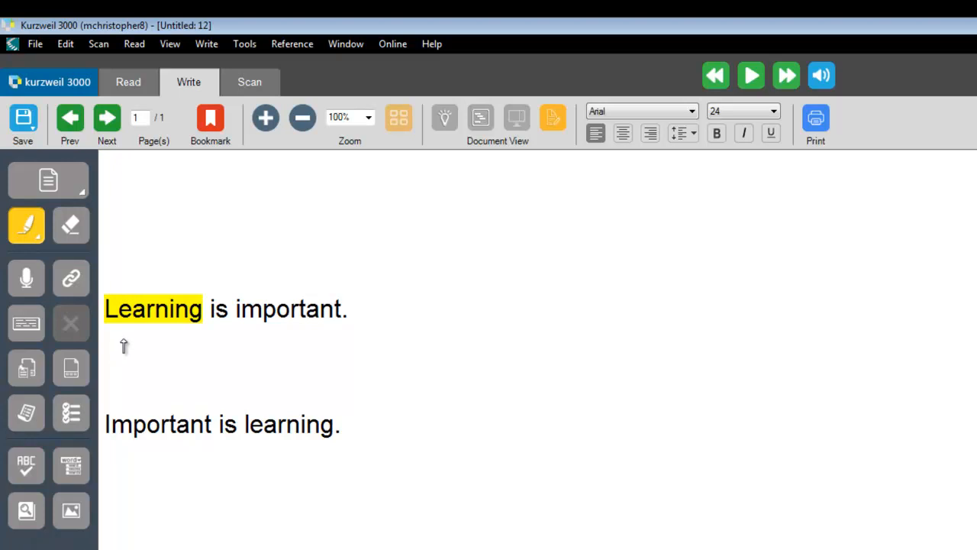
pyautogui.click(38, 237)
pyautogui.click(117, 230)
pyautogui.moveTo(210, 309); pyautogui.dragTo(342, 316)
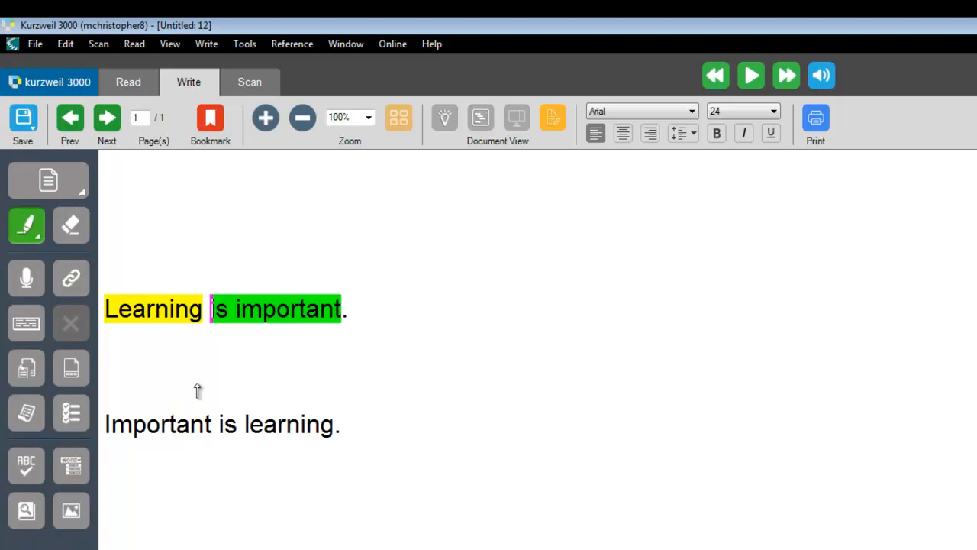
# - Highlight "learning" in yellow and "Important is" in green in the second sentence
pyautogui.click(35, 235)
pyautogui.click(70, 239)
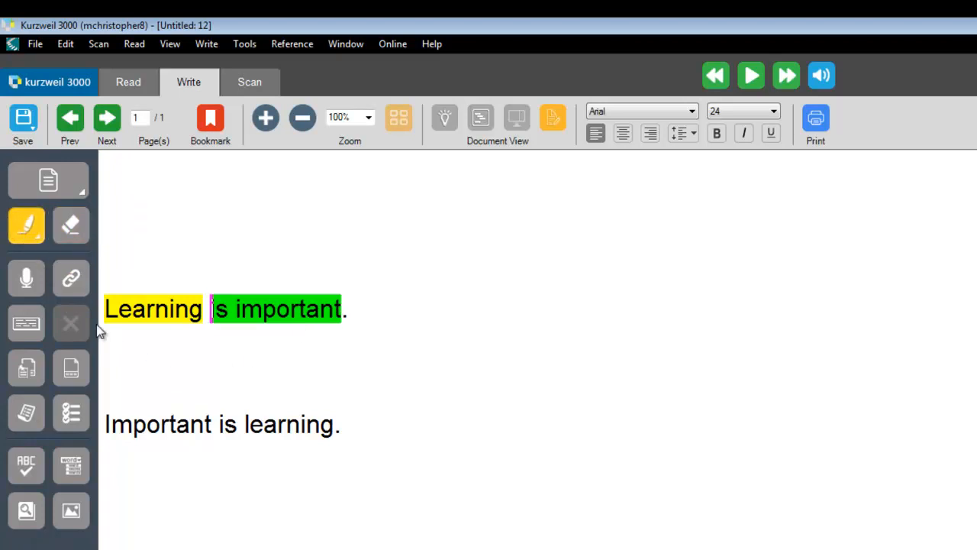
pyautogui.moveTo(245, 424); pyautogui.dragTo(336, 426)
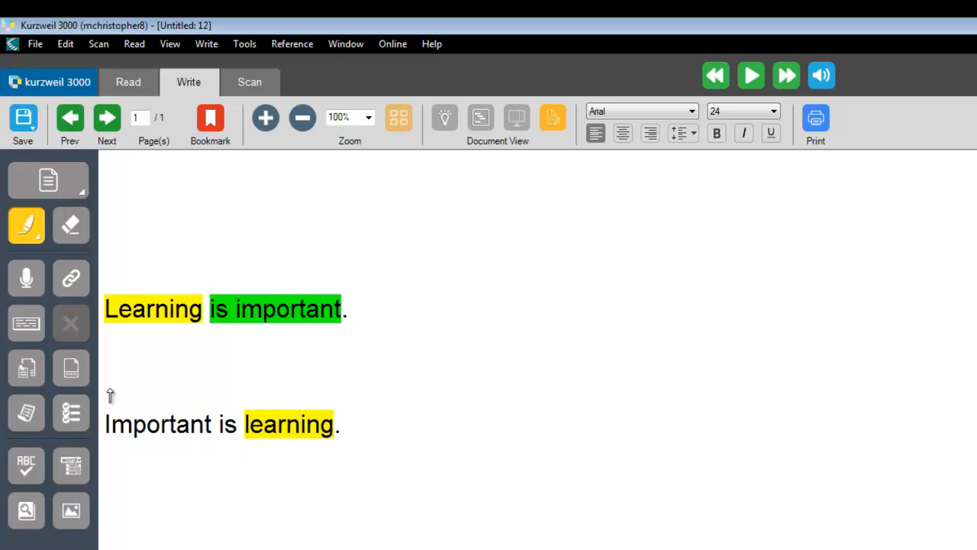
pyautogui.click(38, 237)
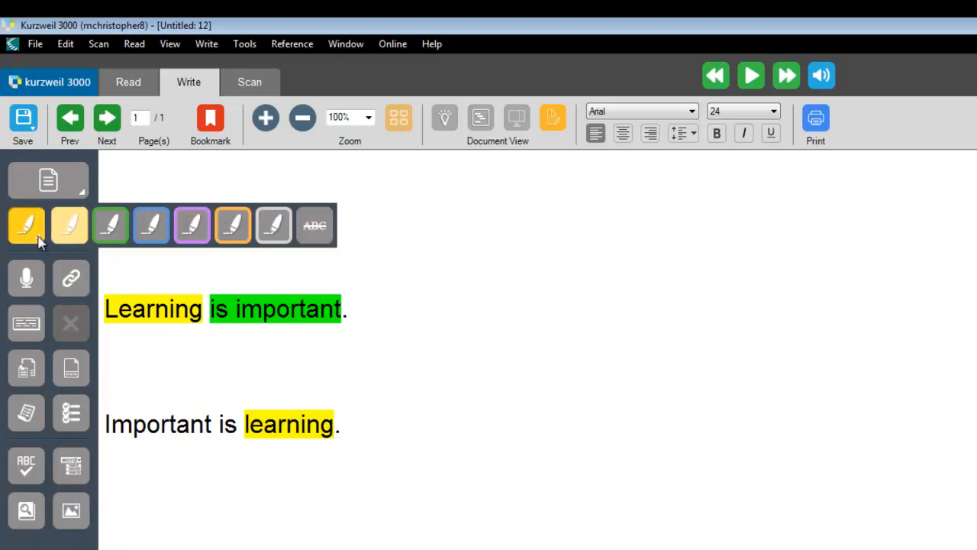
pyautogui.click(108, 233)
pyautogui.moveTo(105, 422); pyautogui.dragTo(234, 424)
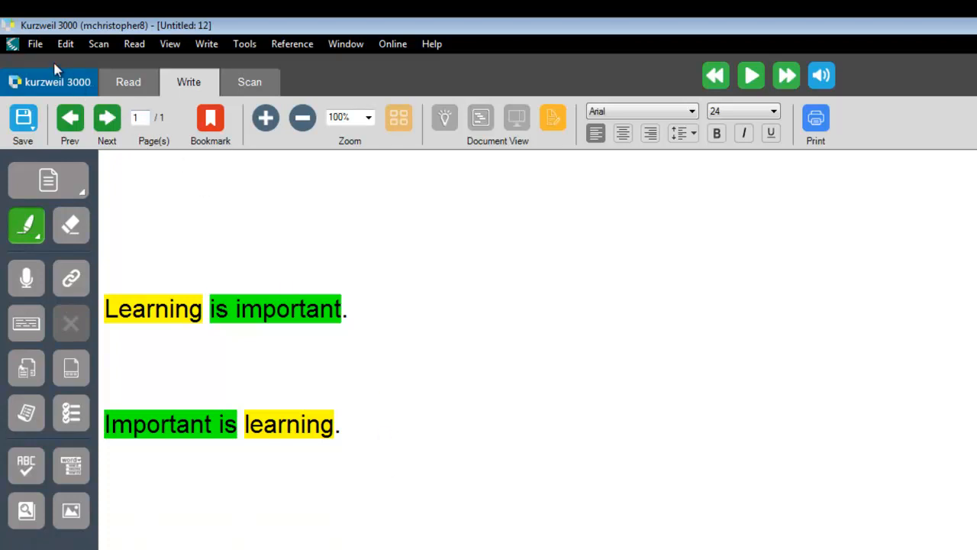
# - Extract the highlight annotations into a new document and maximize its window
pyautogui.click(35, 44)
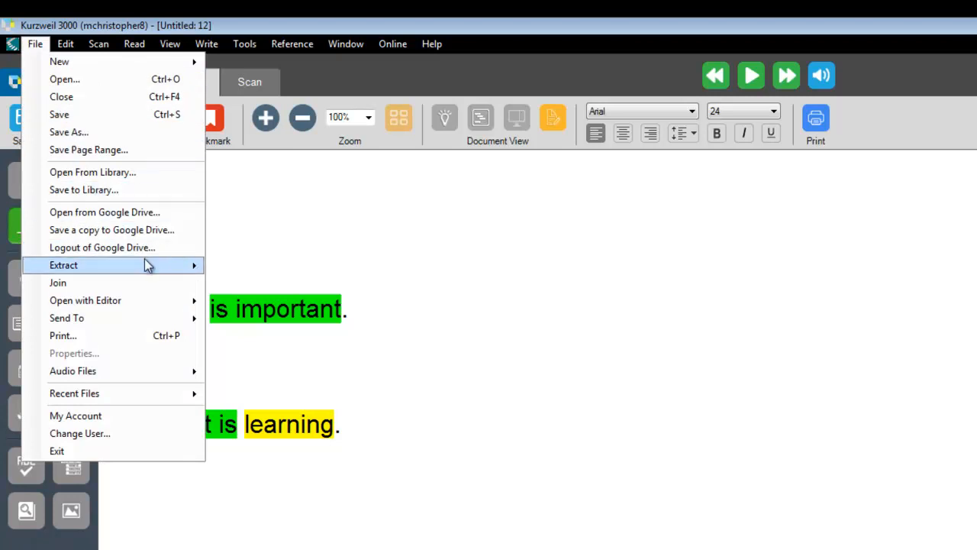
pyautogui.moveTo(146, 264)
pyautogui.click(245, 265)
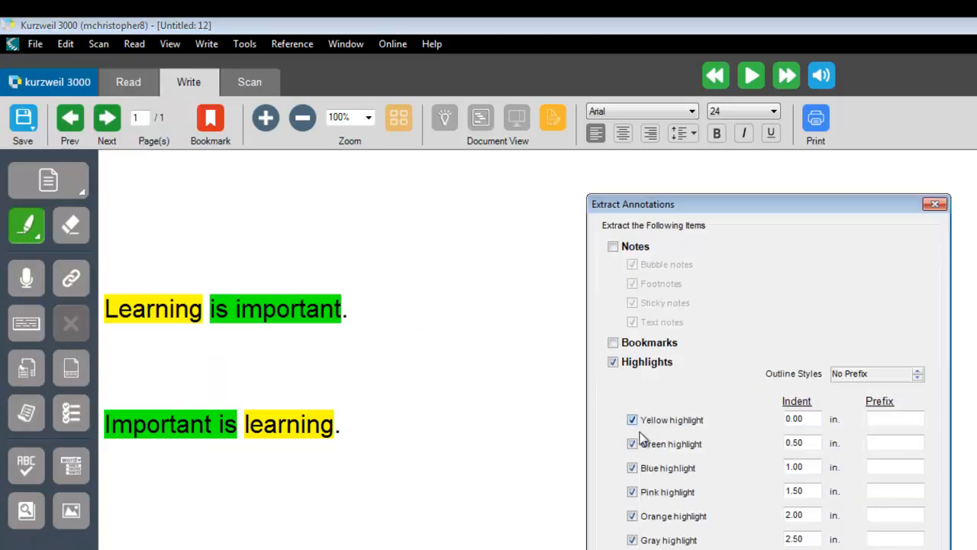
pyautogui.click(748, 548)
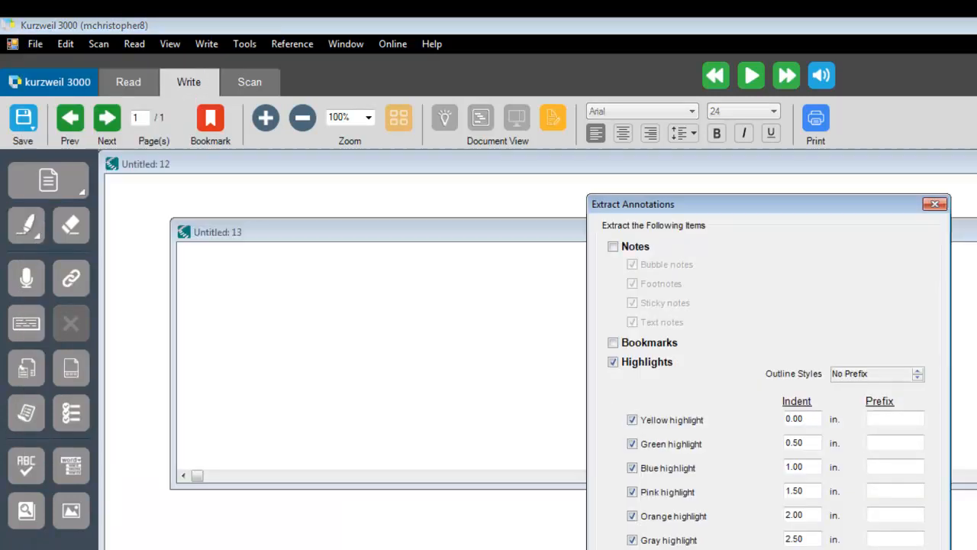
pyautogui.doubleClick(757, 239)
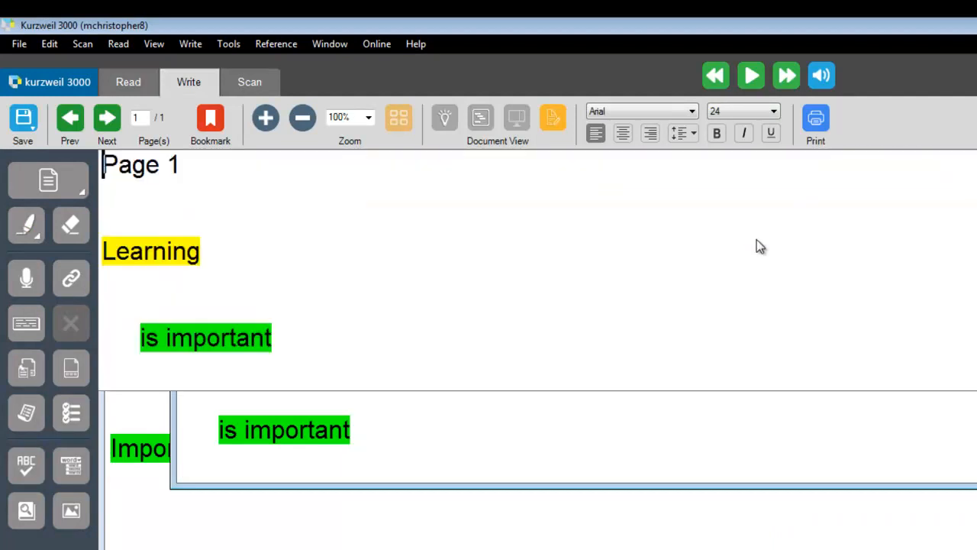
pyautogui.click(340, 249)
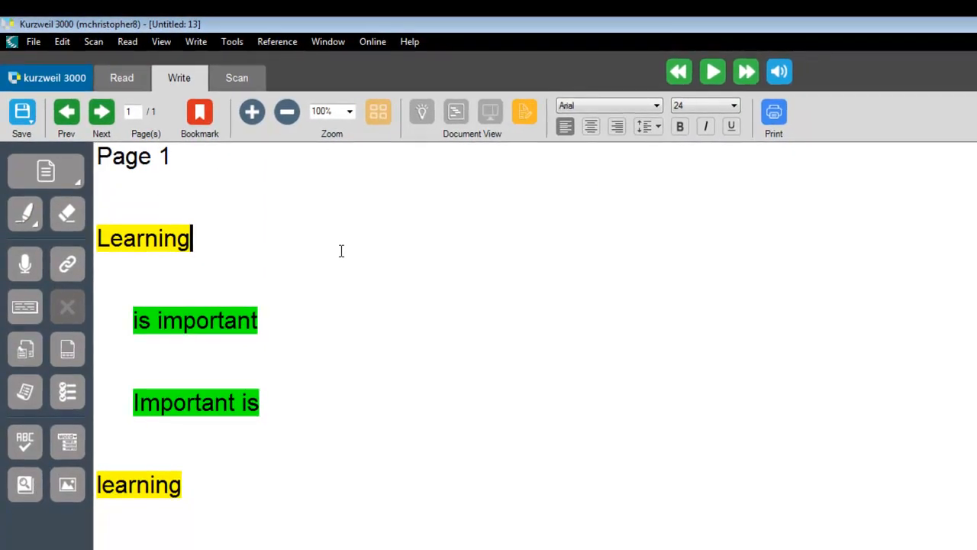
# - Move the green "Important is" text below the yellow "learning" at the end of the extracted list
pyautogui.click(367, 319)
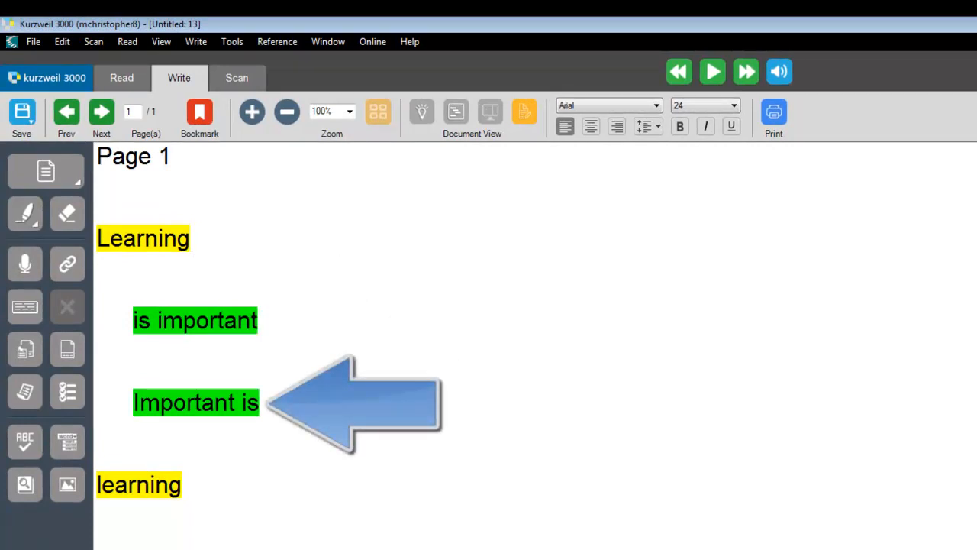
pyautogui.click(403, 408)
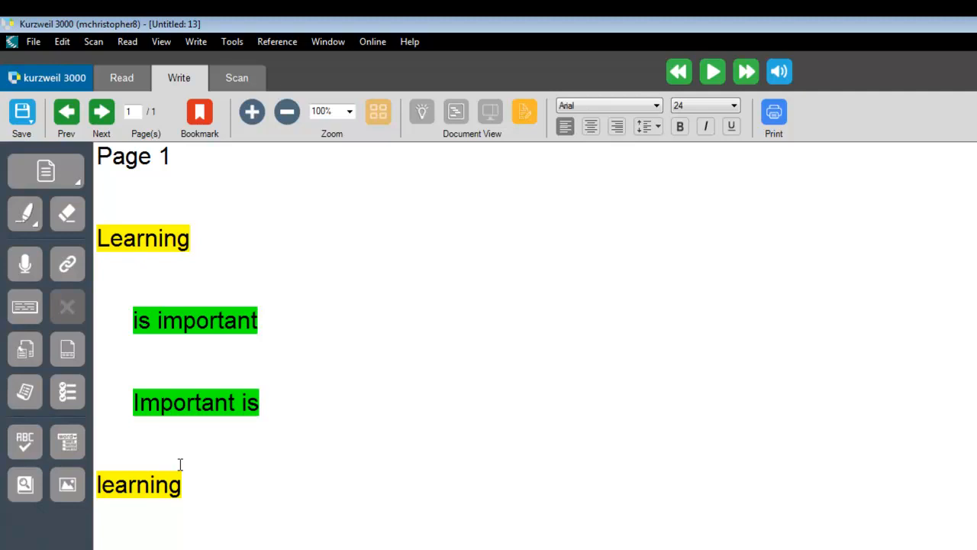
pyautogui.click(338, 497)
pyautogui.press('Return')
pyautogui.moveTo(132, 400); pyautogui.dragTo(261, 402)
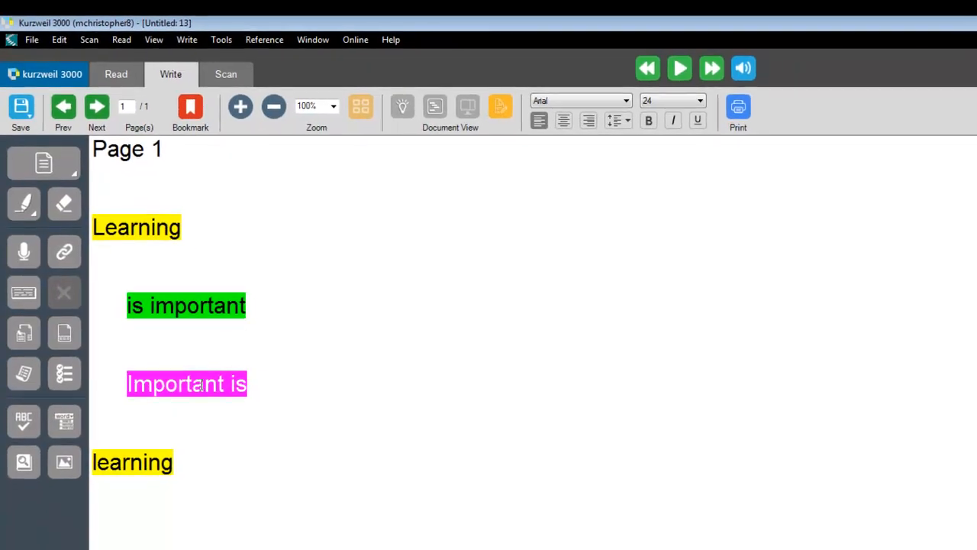
pyautogui.press('Down')
pyautogui.press('Down')
pyautogui.press('Down')
pyautogui.press('Down')
pyautogui.press('Down')
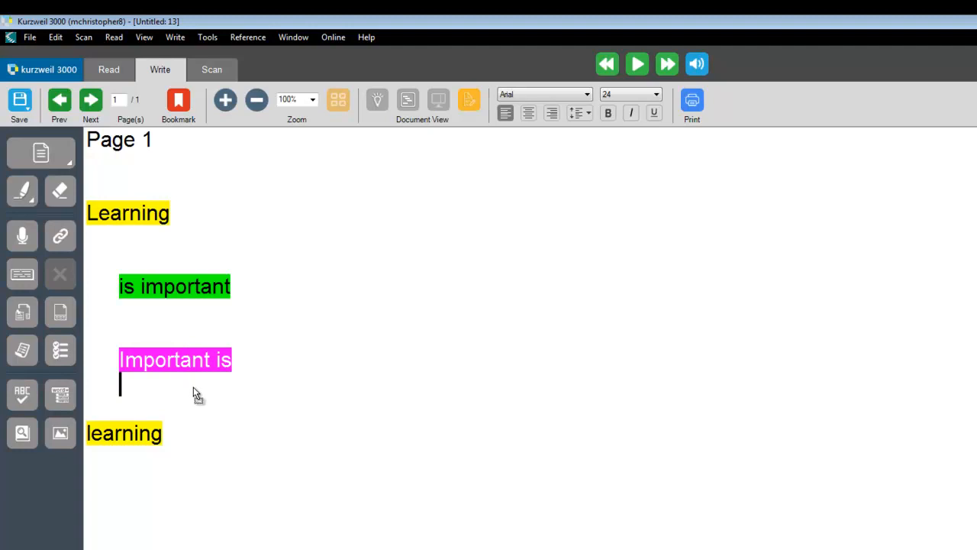
pyautogui.moveTo(173, 475); pyautogui.dragTo(169, 482)
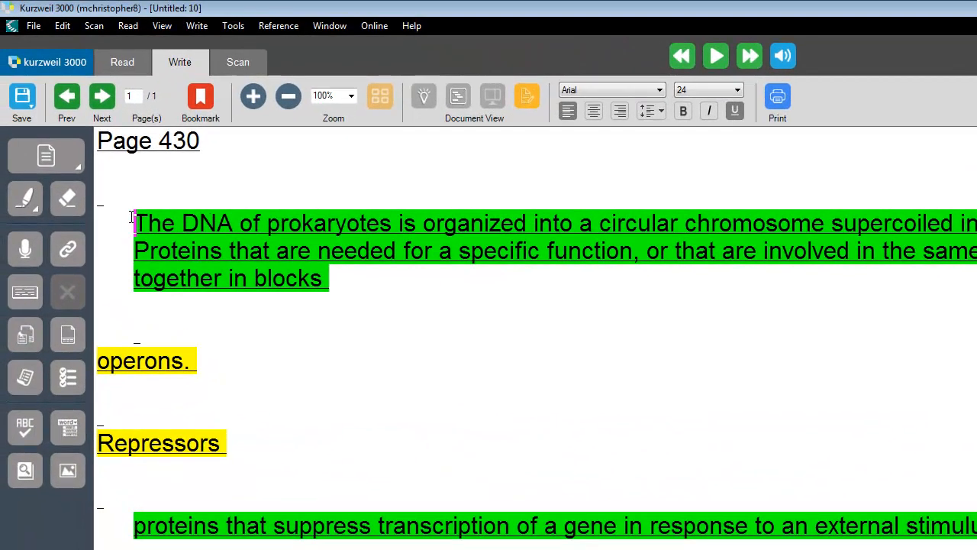
# - Move the green passage on prokaryote DNA below "operons." with a line break between them, and delete an empty line above the term
pyautogui.moveTo(38, 128); pyautogui.dragTo(139, 165)
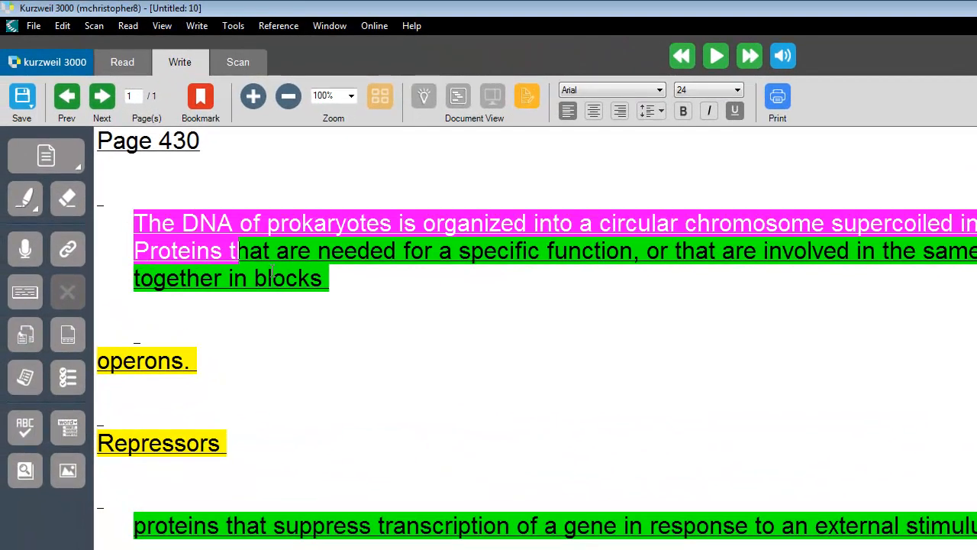
pyautogui.moveTo(272, 275); pyautogui.dragTo(332, 283)
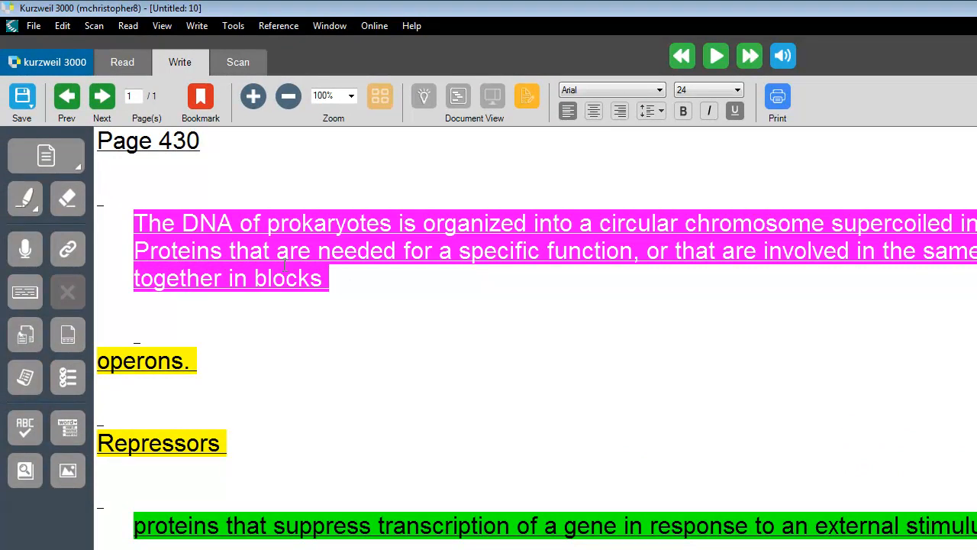
pyautogui.moveTo(287, 278); pyautogui.dragTo(233, 395)
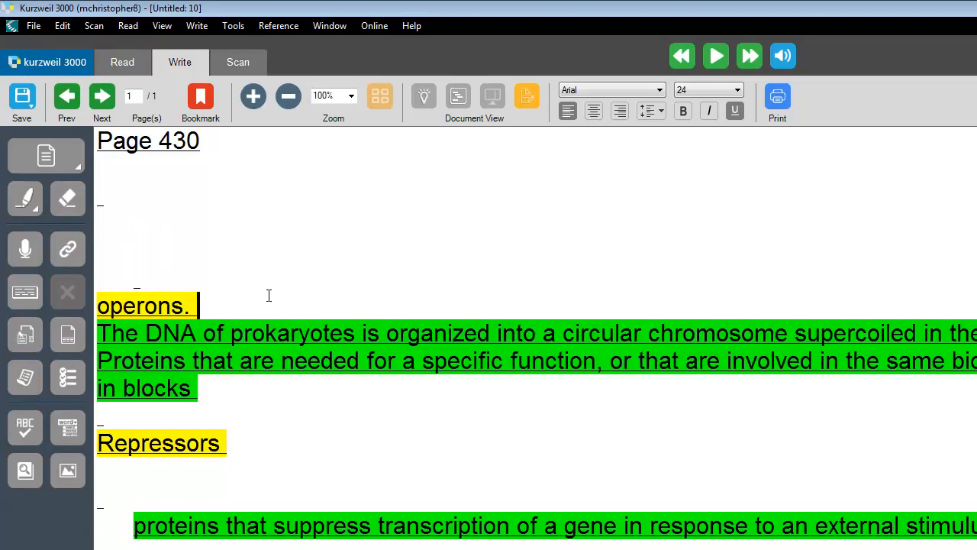
pyautogui.press('Return')
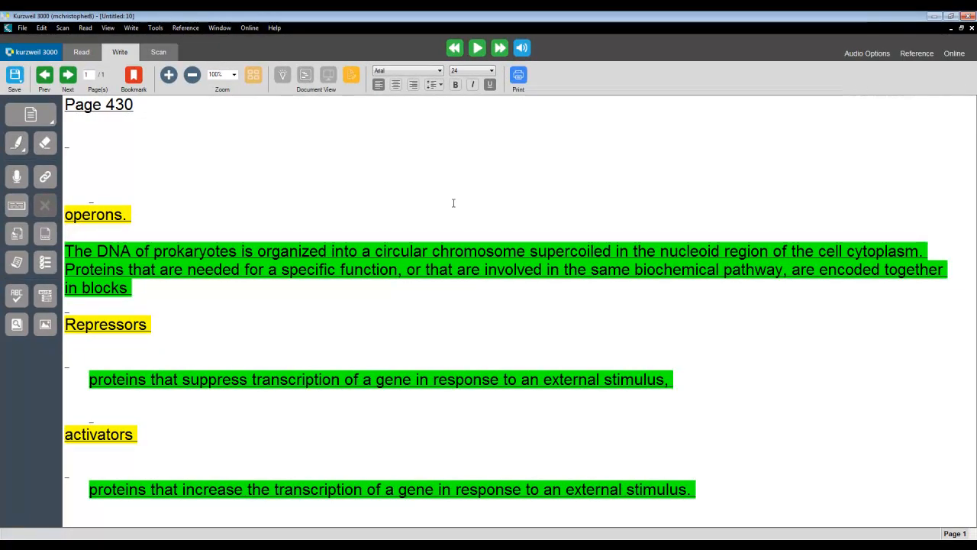
pyautogui.click(448, 171)
pyautogui.press('Delete')
pyautogui.press('Up')
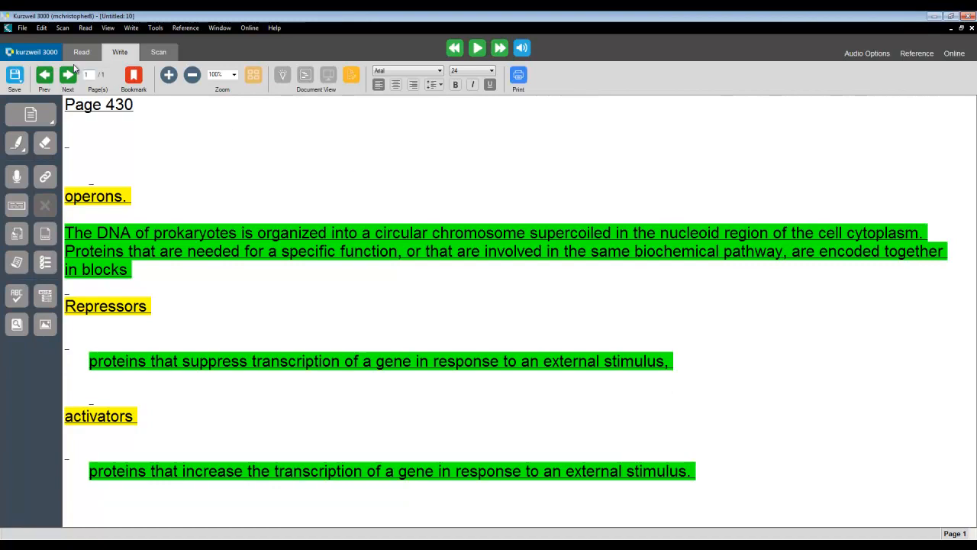
# - Save the study list in KESI File Format (*.KES) as Biology_Chapter_6_Study_List.kes
pyautogui.click(24, 29)
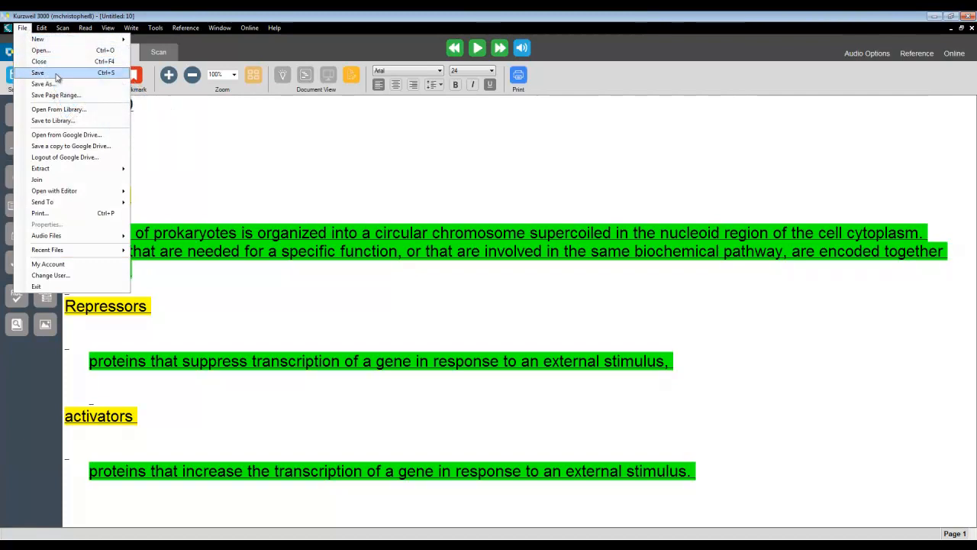
pyautogui.click(60, 84)
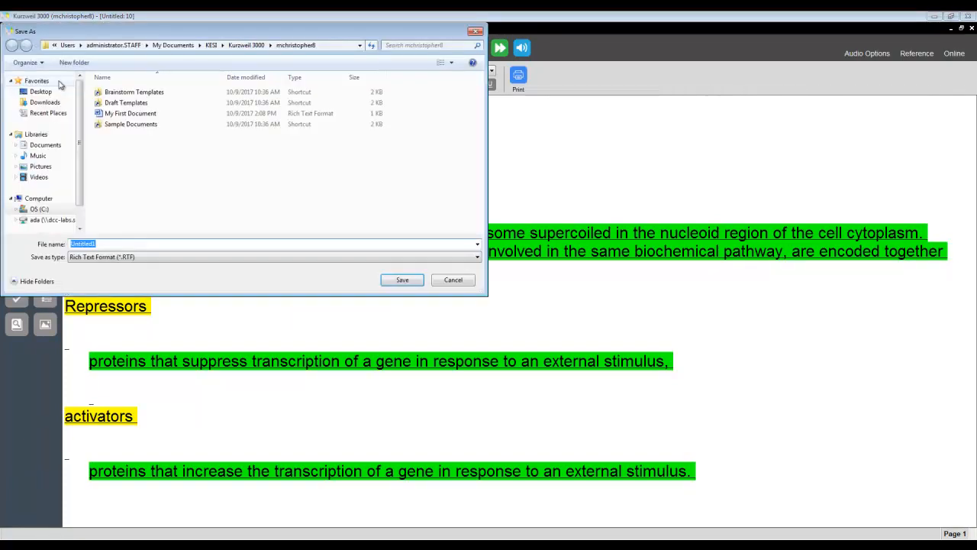
pyautogui.click(231, 261)
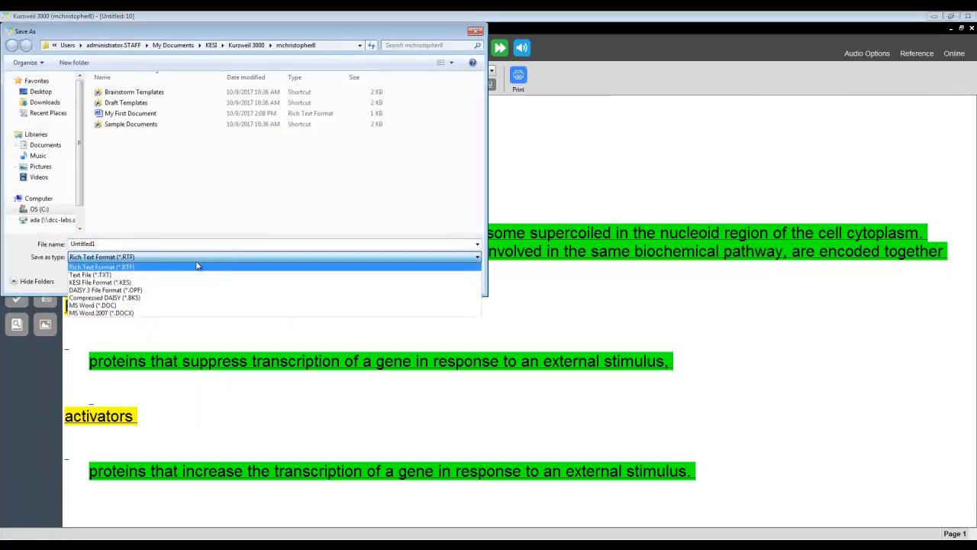
pyautogui.click(184, 283)
pyautogui.click(186, 244)
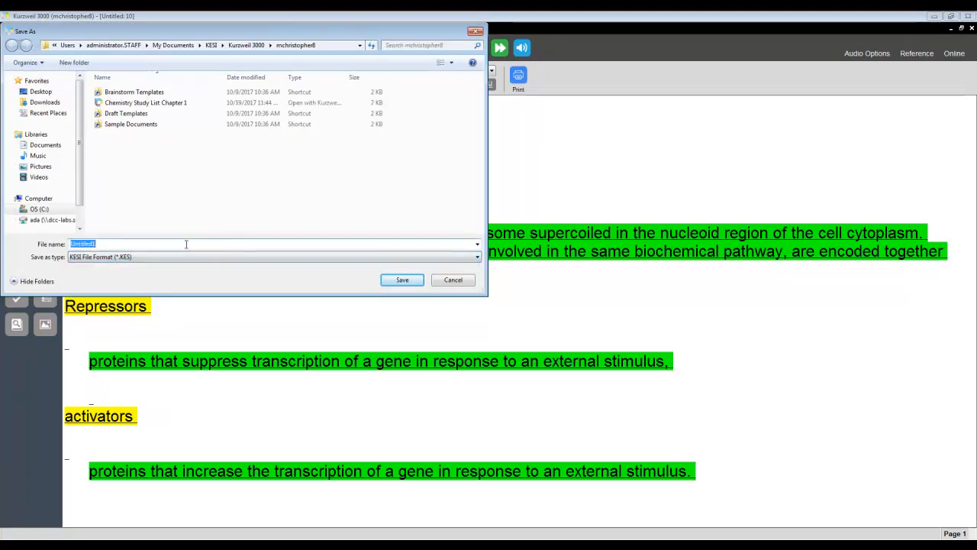
pyautogui.write('Bi')
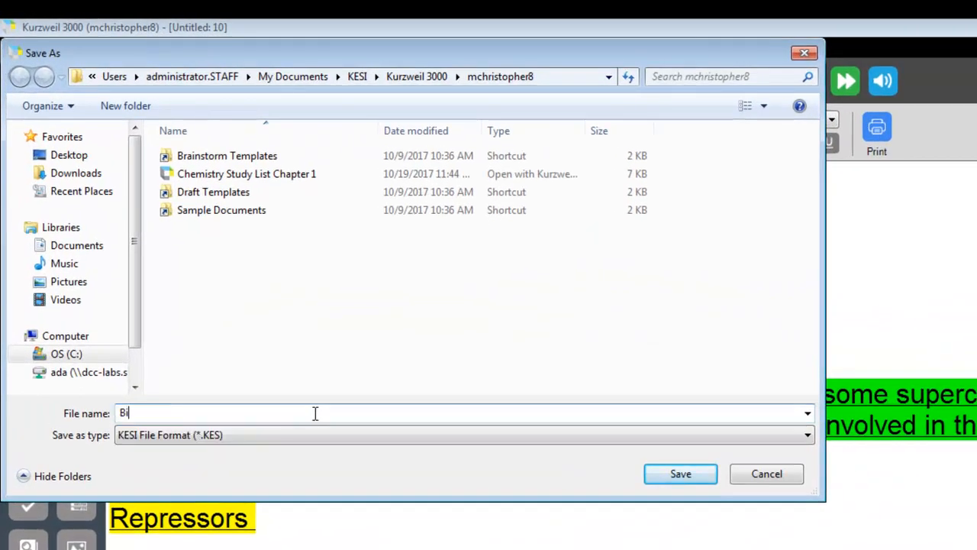
pyautogui.write('ology_Chapter_6_Study_List.kes')
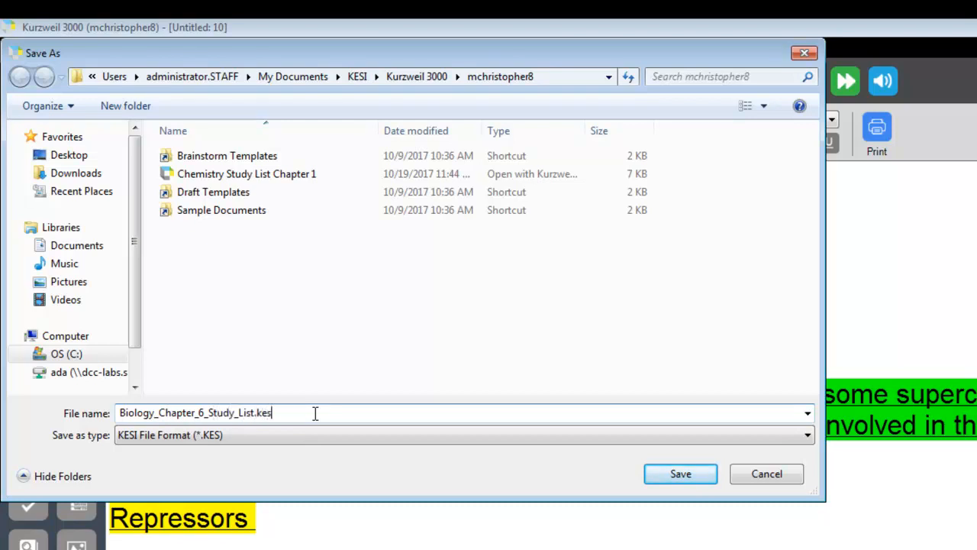
pyautogui.press('Return')
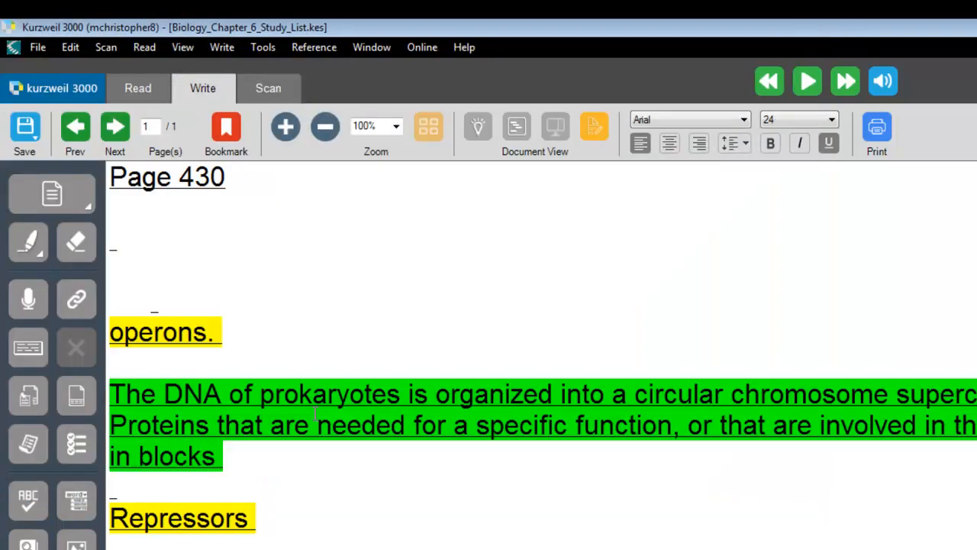
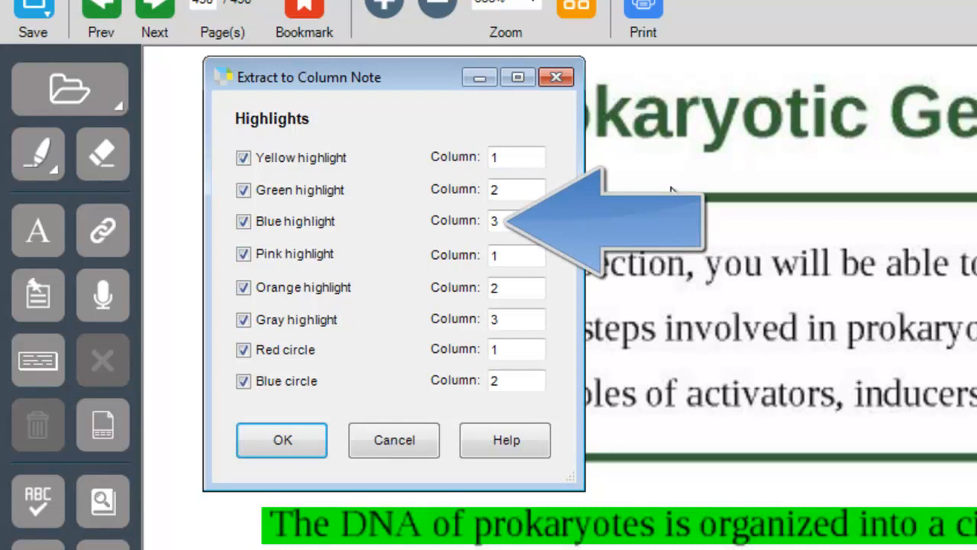
# - Extract the textbook highlights to column notes in a new notes file and enlarge the notes pane upward
pyautogui.click(284, 444)
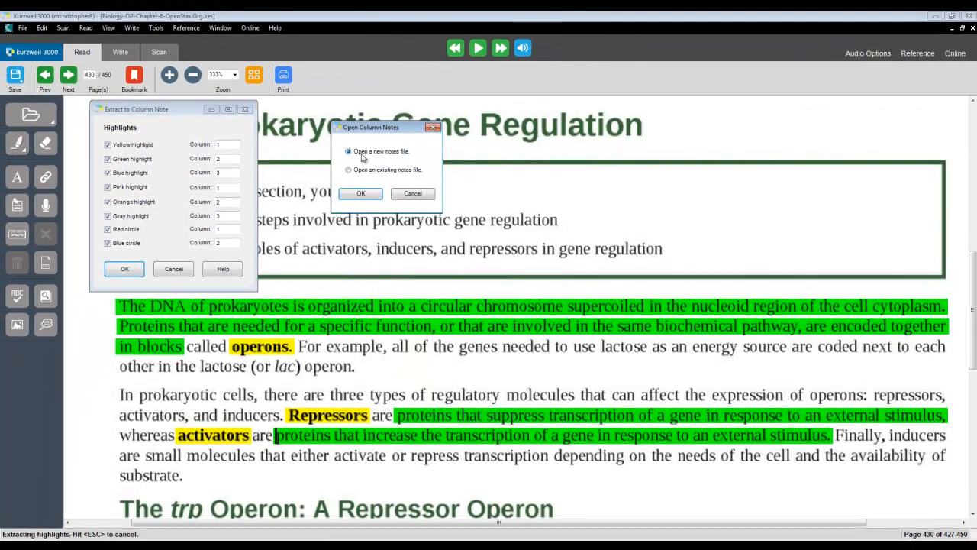
pyautogui.click(362, 196)
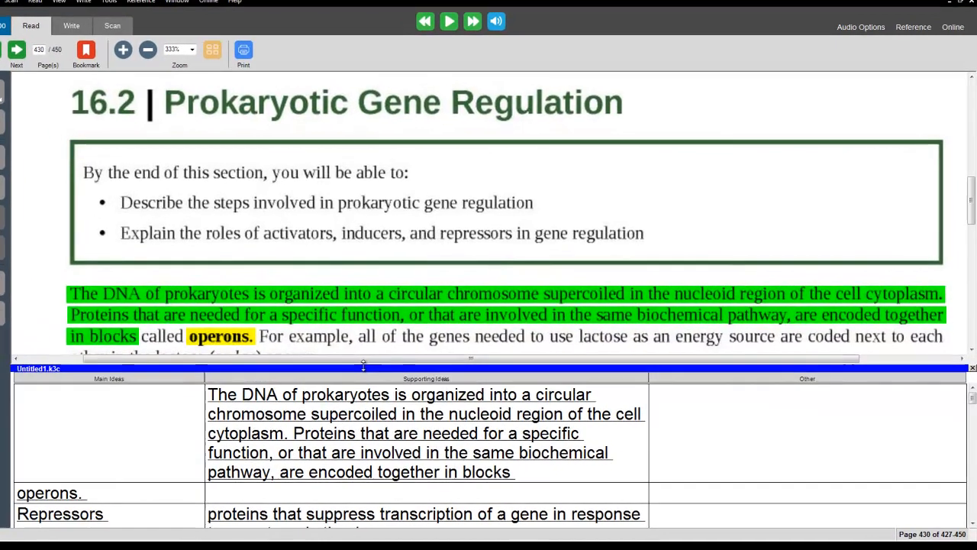
pyautogui.moveTo(397, 373); pyautogui.dragTo(364, 194)
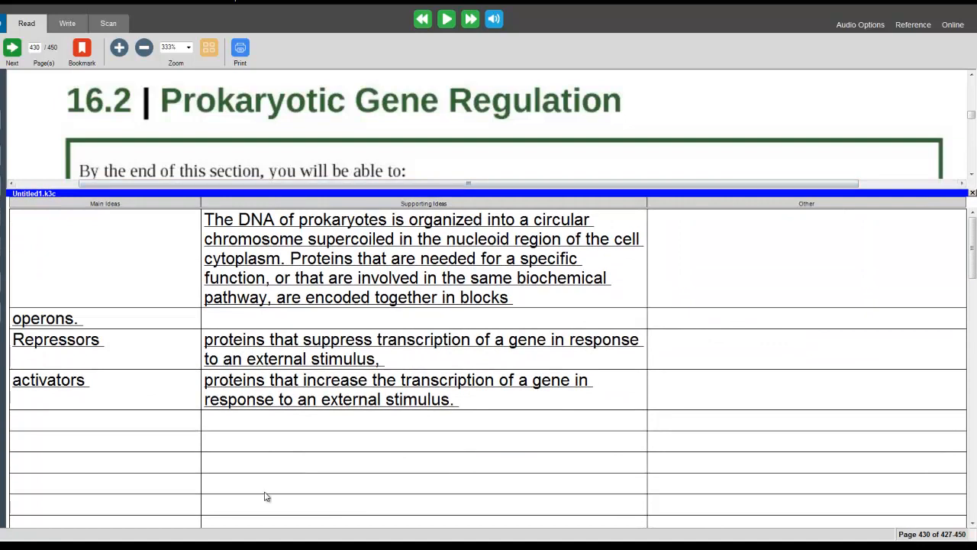
pyautogui.click(131, 245)
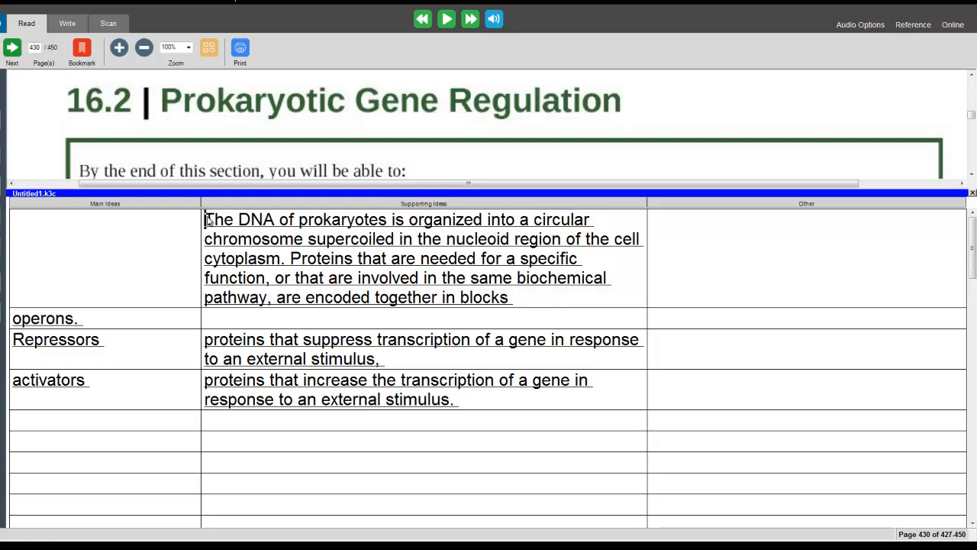
# - Move the passage on prokaryote DNA into the Supporting Ideas cell of the "operons." row
pyautogui.moveTo(205, 220); pyautogui.dragTo(543, 300)
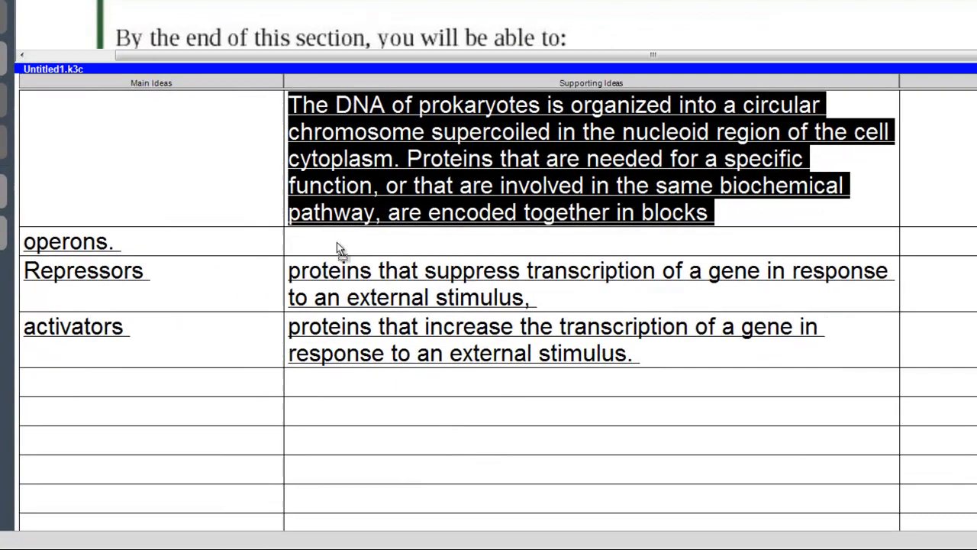
pyautogui.moveTo(337, 242); pyautogui.dragTo(330, 244)
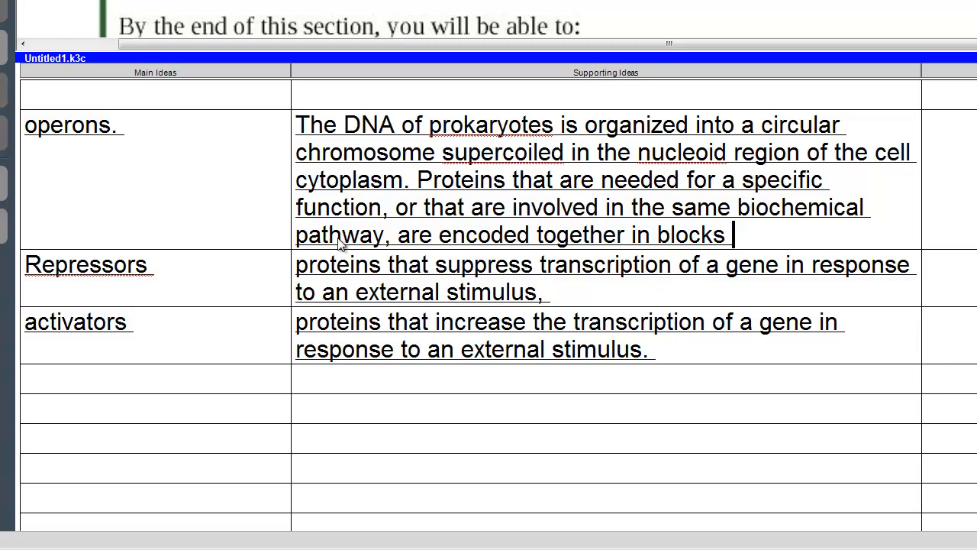
pyautogui.click(150, 391)
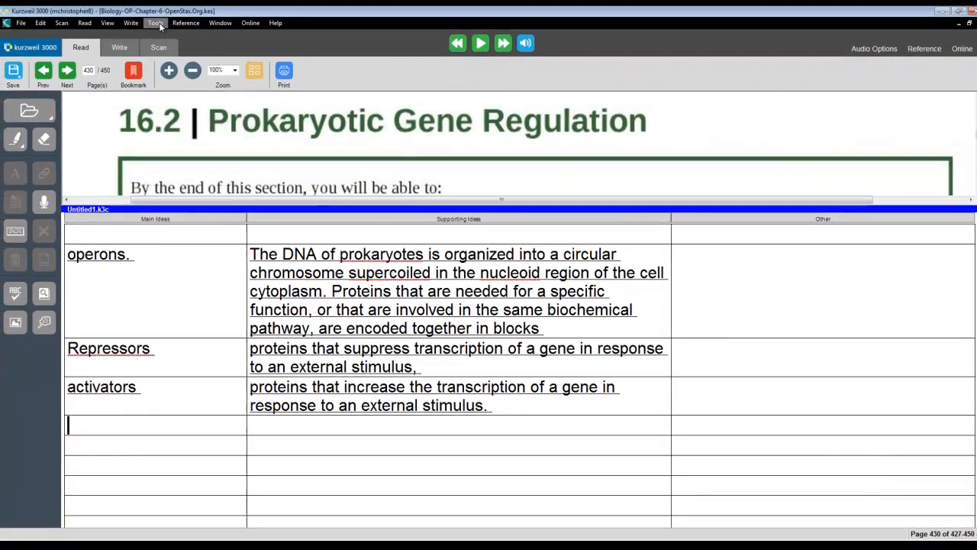
# - Save the column notes in Column Notes File Format (*.K3C) as Biology_Chapter_6_Column_Notes_Study_List.k3c
pyautogui.click(157, 28)
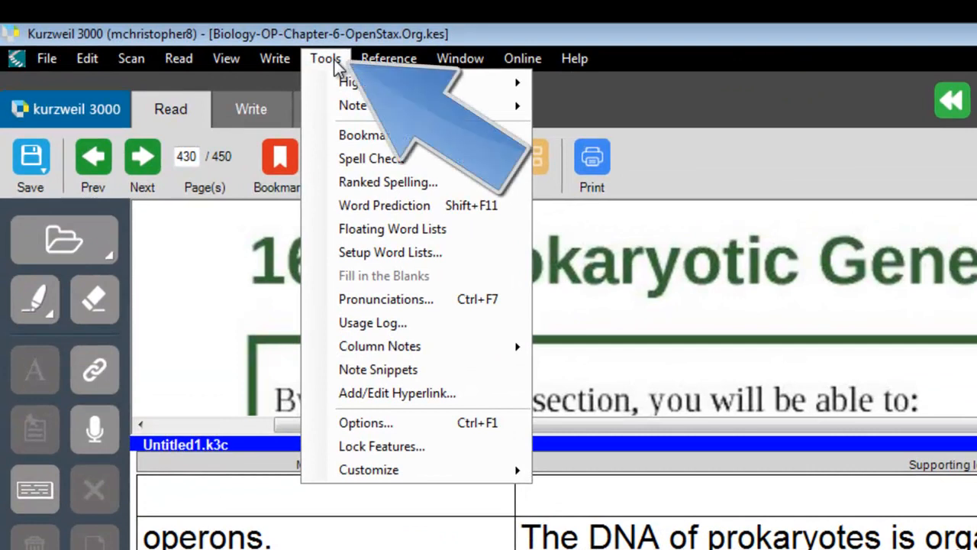
pyautogui.moveTo(330, 355)
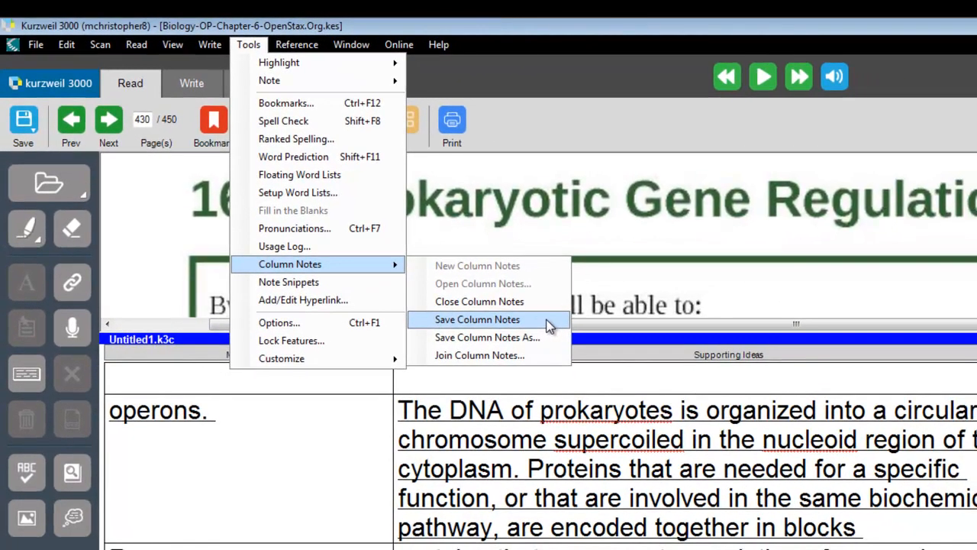
pyautogui.click(478, 319)
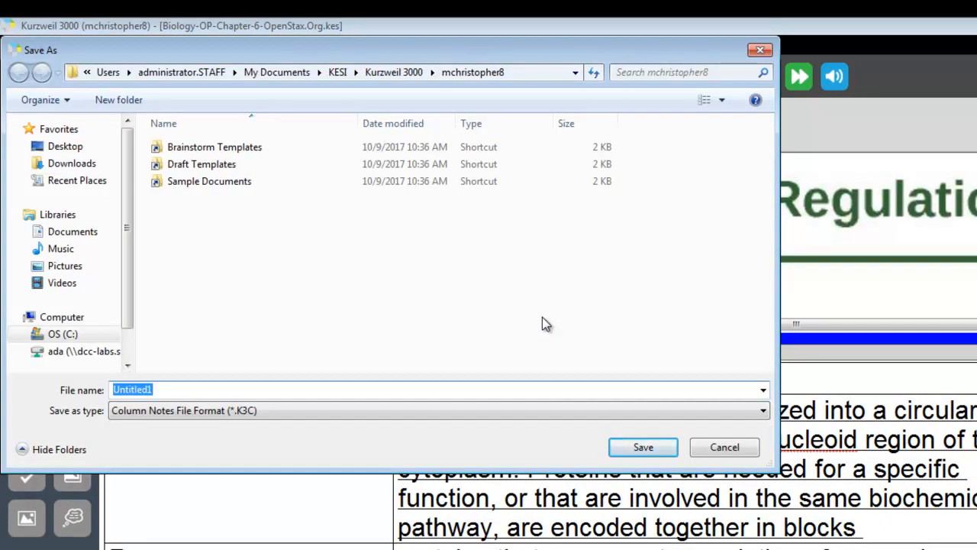
pyautogui.write('Bio')
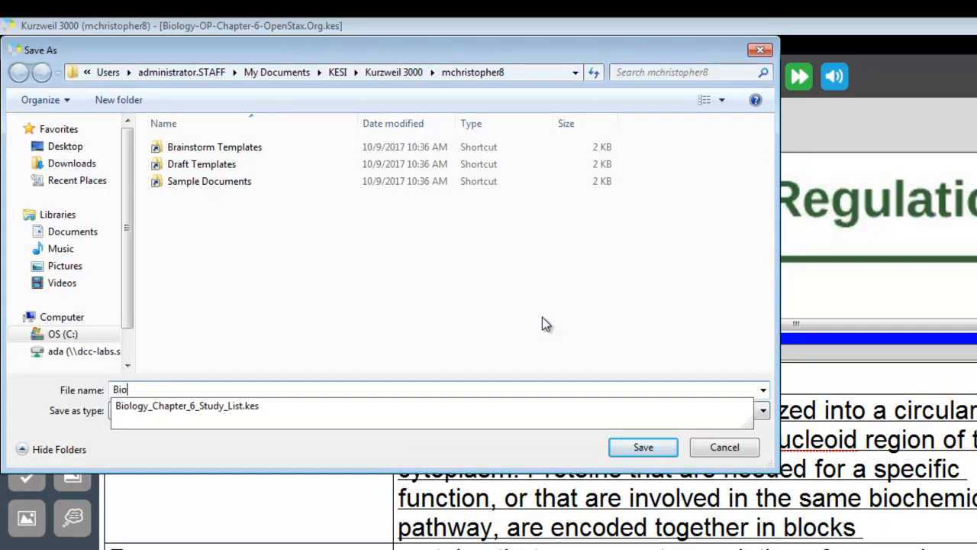
pyautogui.write('logy_Chapter_6_')
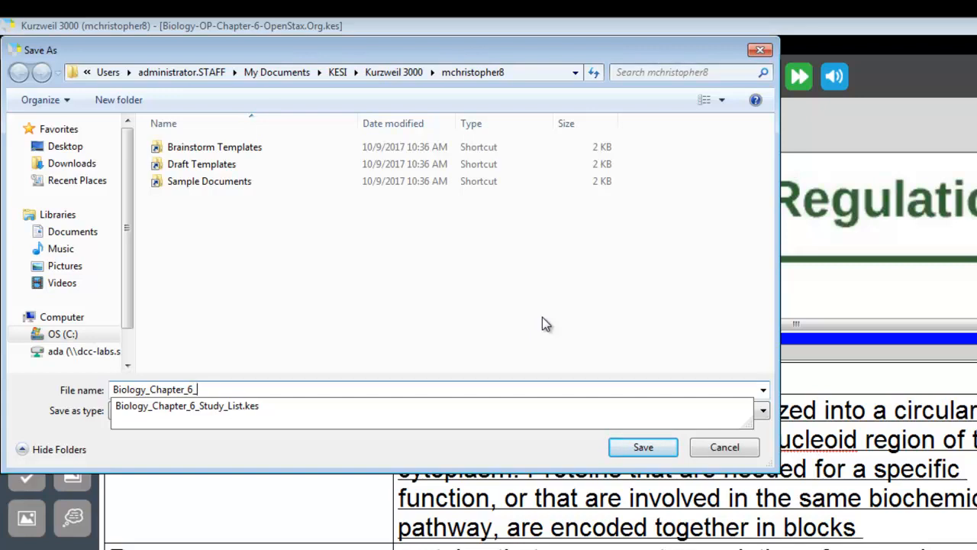
pyautogui.write('C')
pyautogui.write('ol')
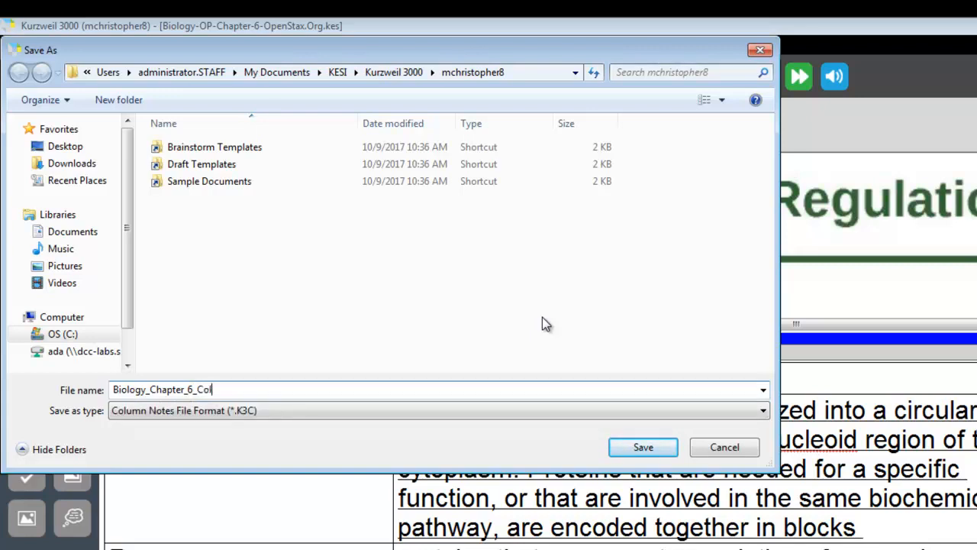
pyautogui.write('umn_Notes_Study_List.k')
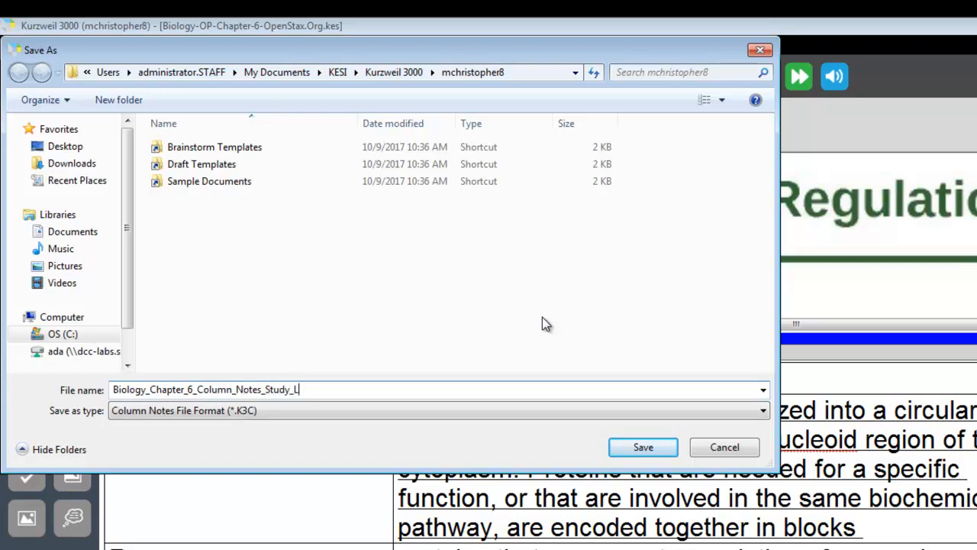
pyautogui.write('3c')
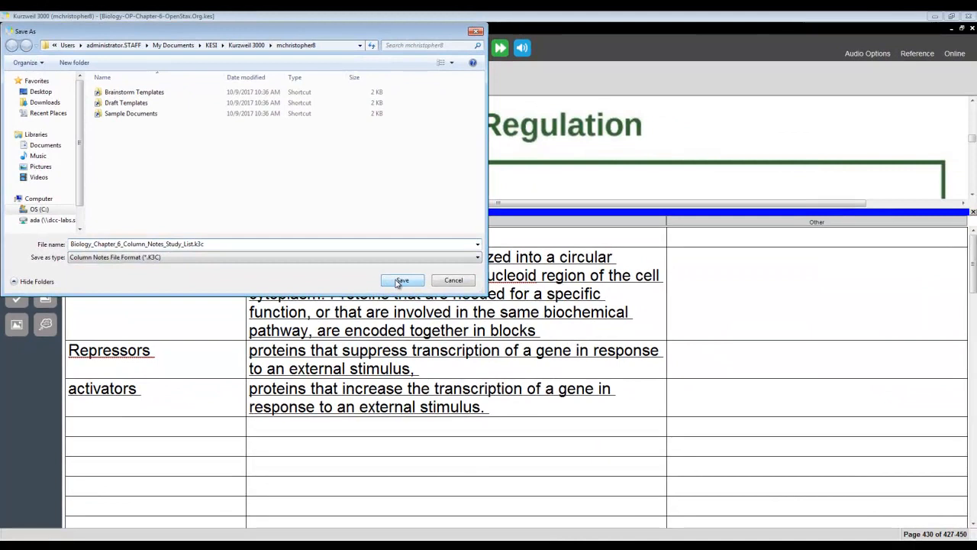
pyautogui.click(473, 329)
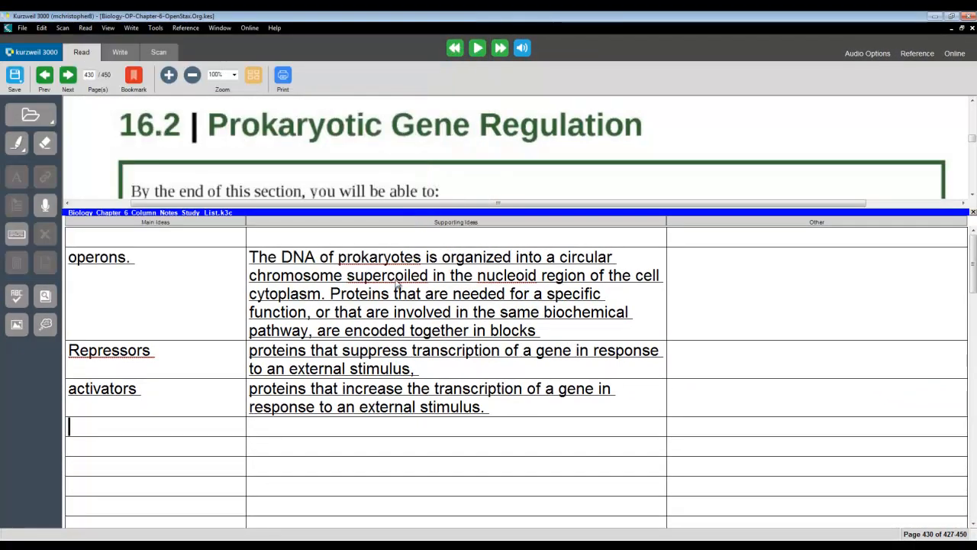
# - Run a spell check on the column notes
pyautogui.click(276, 238)
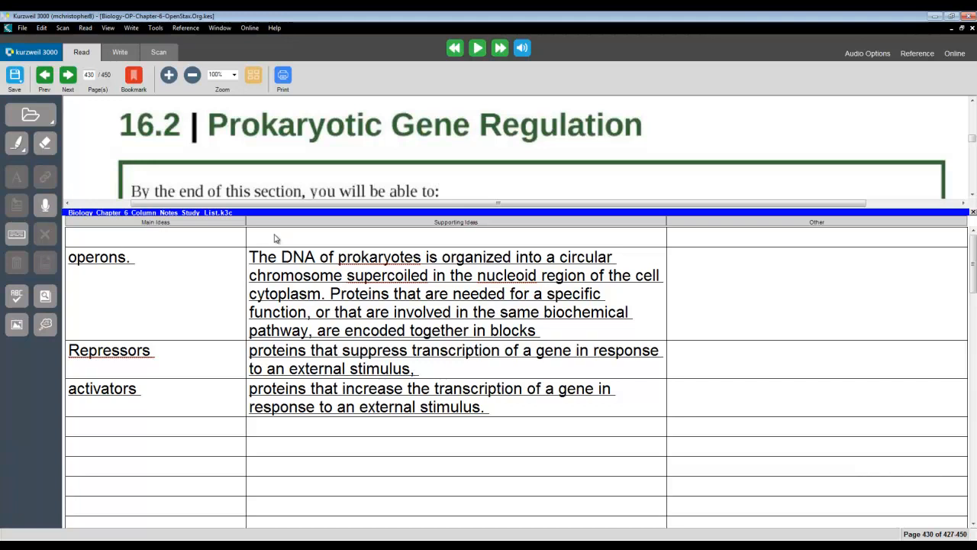
pyautogui.rightClick(186, 427)
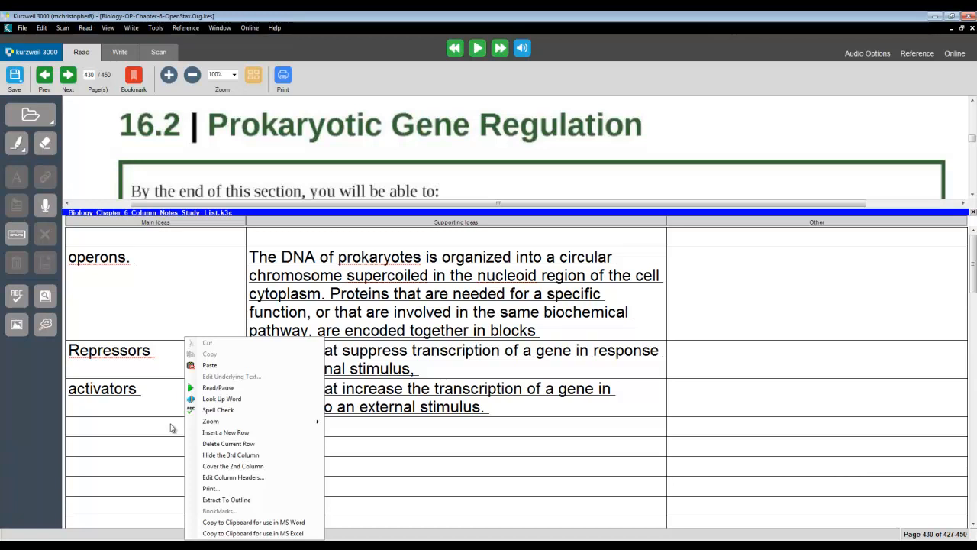
pyautogui.click(218, 410)
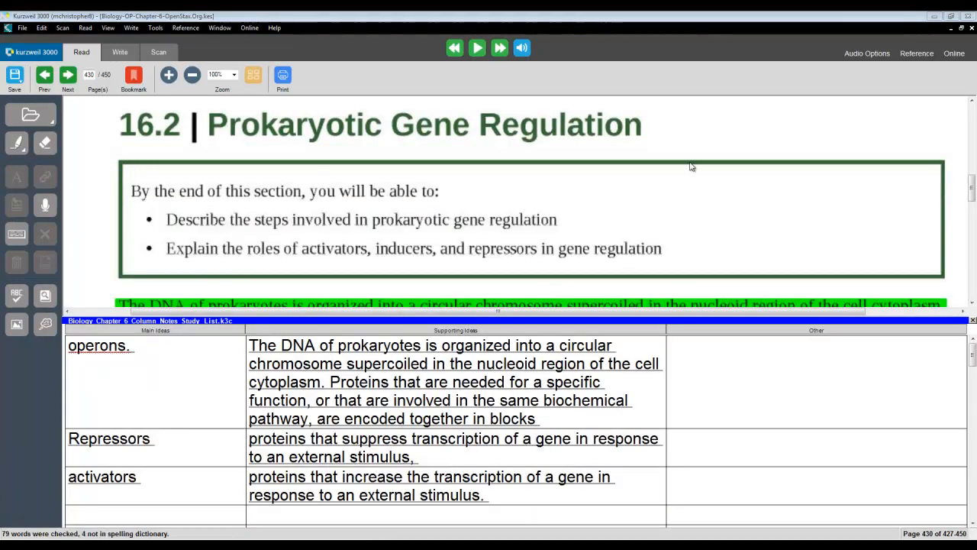
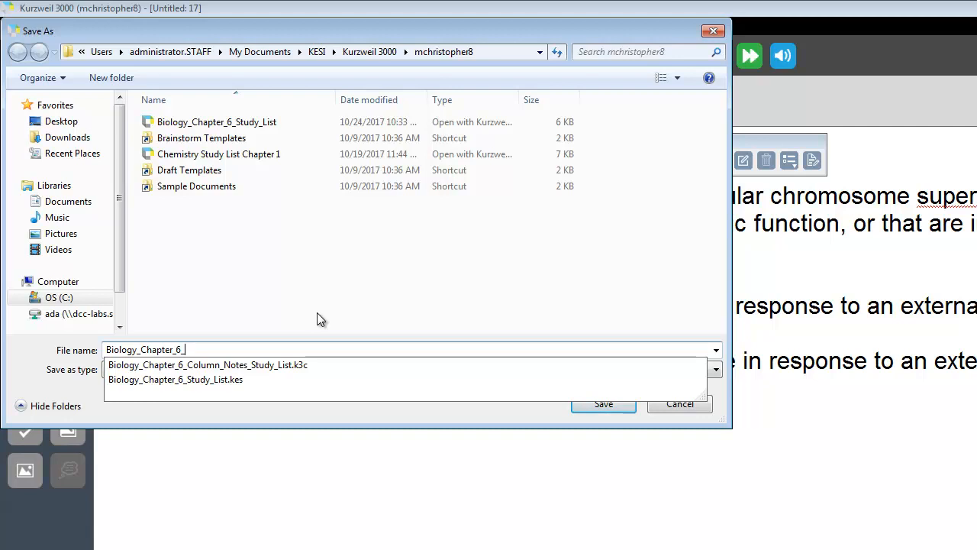
# - Save the outline extracted from the column notes in KESI File Format (*.KES) as Biology_Chapter_6_Column_Notes_Outline.kes
pyautogui.write('mn')
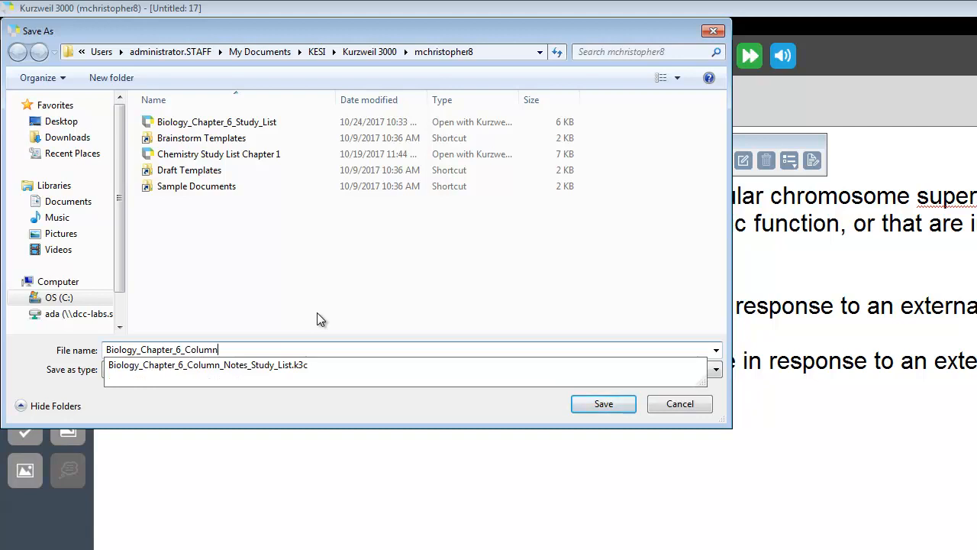
pyautogui.write('_Notes_Outline.kes')
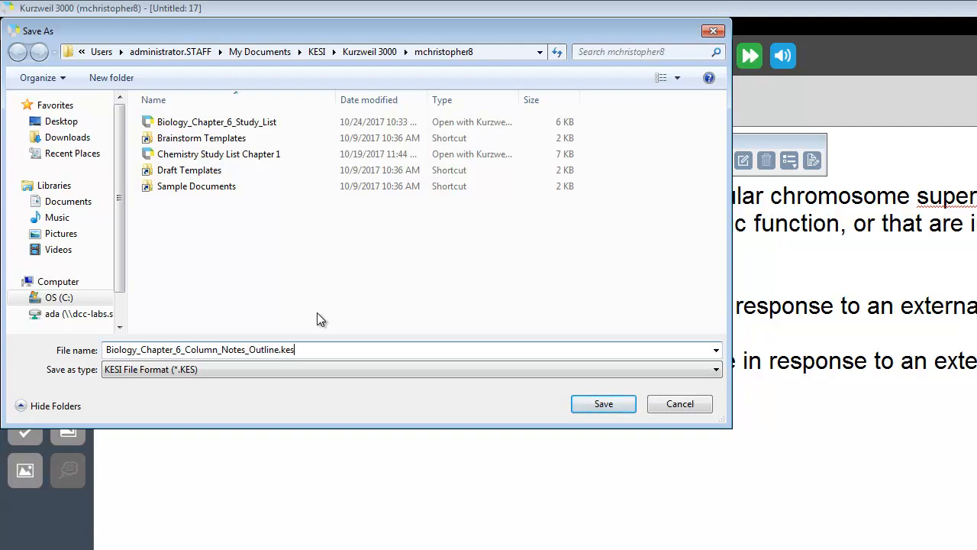
pyautogui.press('Return')
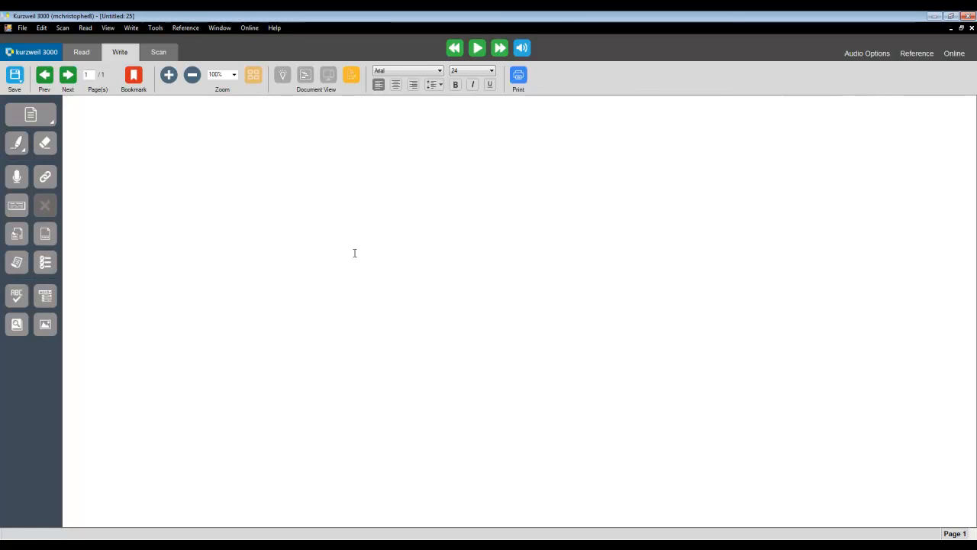
pyautogui.click(27, 31)
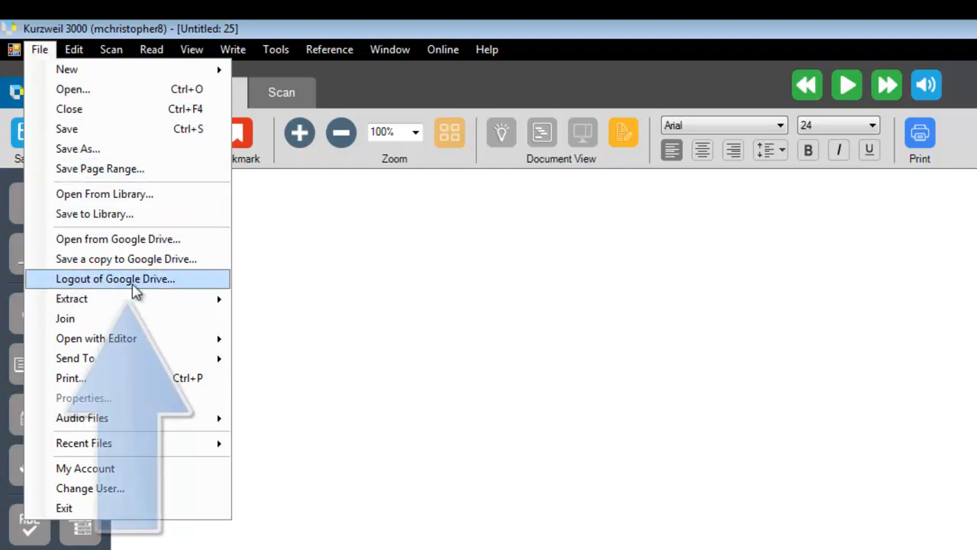
pyautogui.moveTo(197, 306)
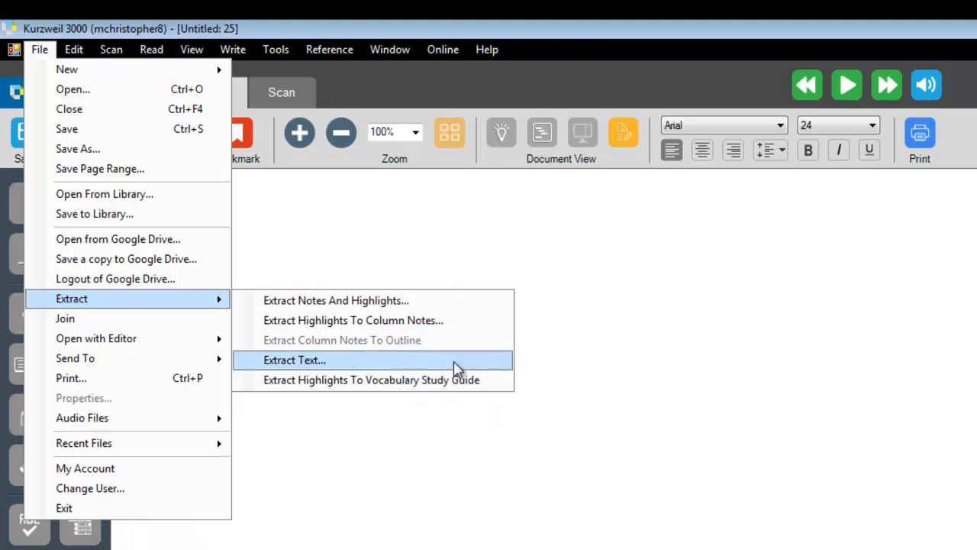
pyautogui.click(455, 361)
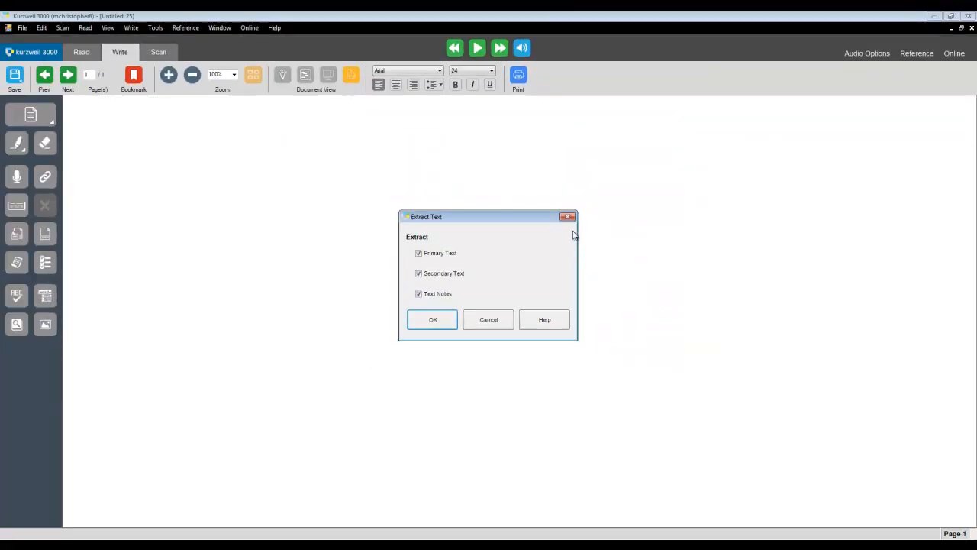
pyautogui.click(568, 216)
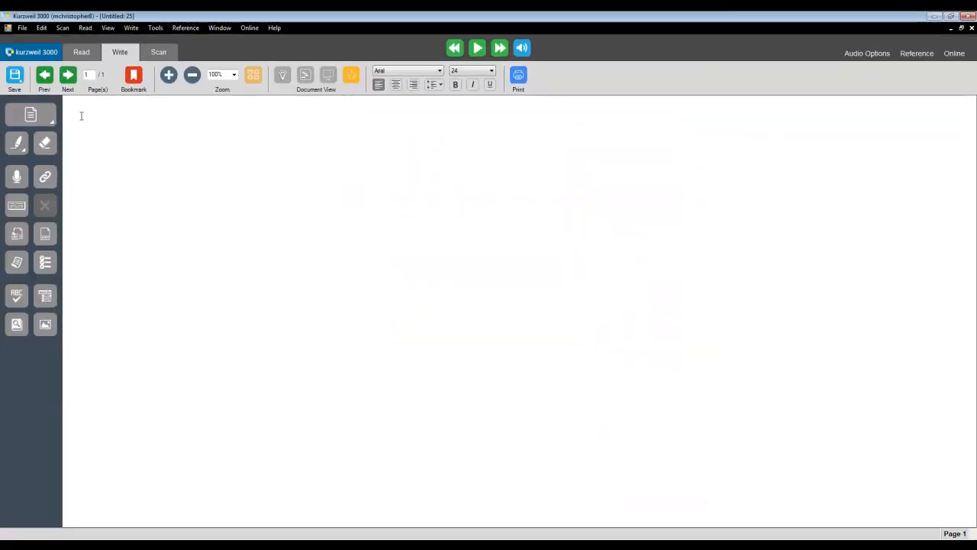
# - Open road sign.kes from the Documents library and set its zoom to 100%
pyautogui.click(42, 54)
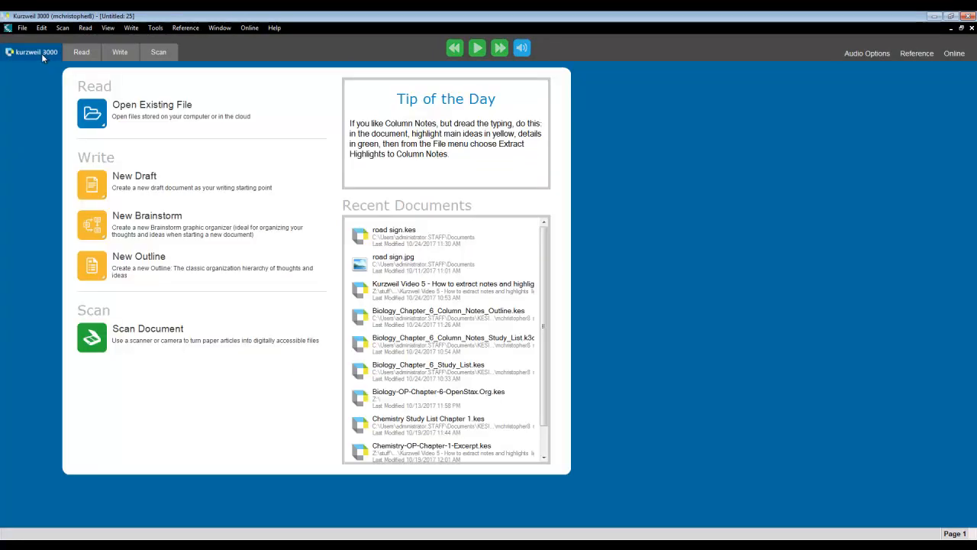
pyautogui.click(114, 119)
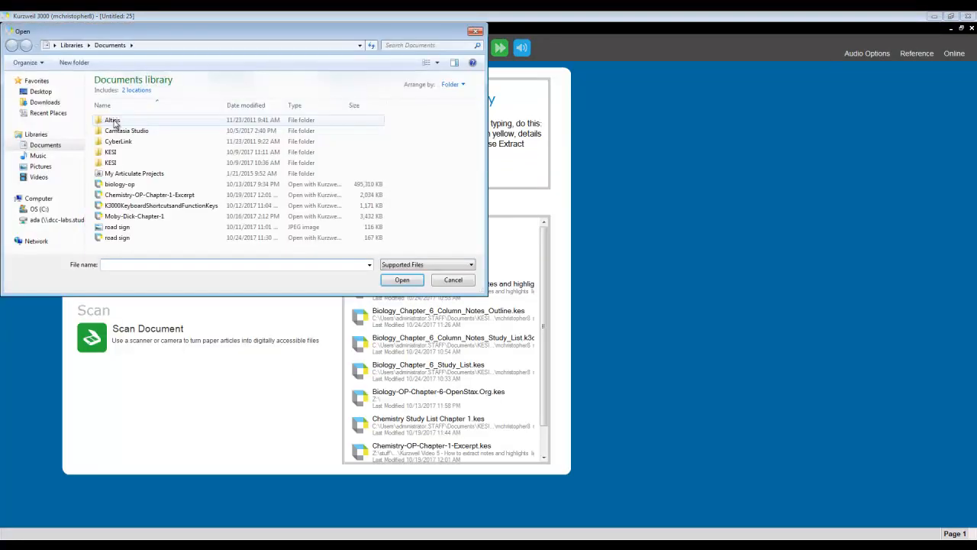
pyautogui.doubleClick(118, 238)
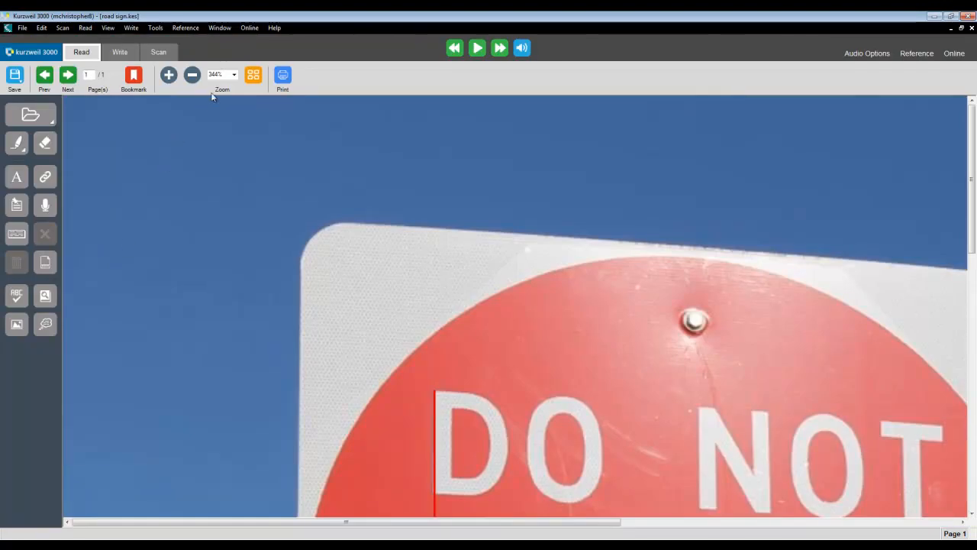
pyautogui.click(234, 75)
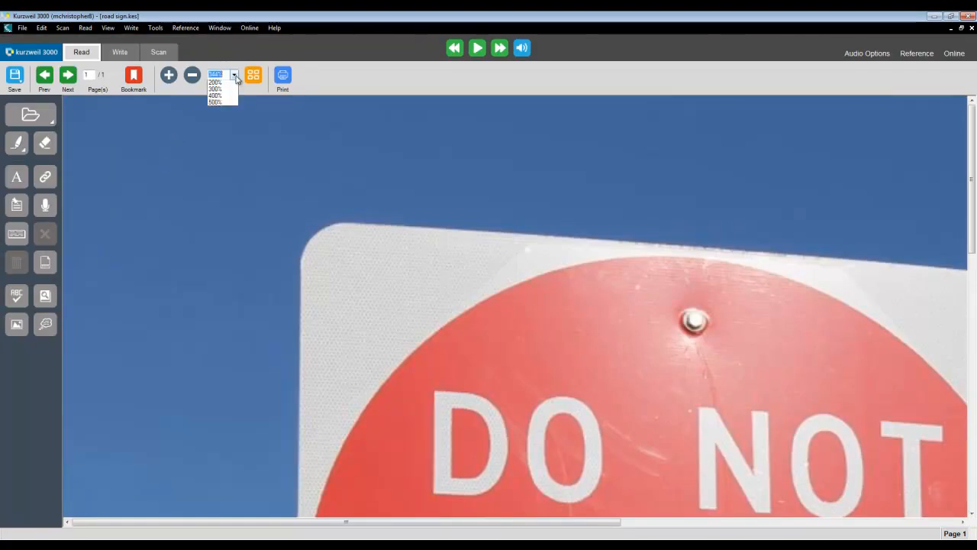
pyautogui.click(222, 136)
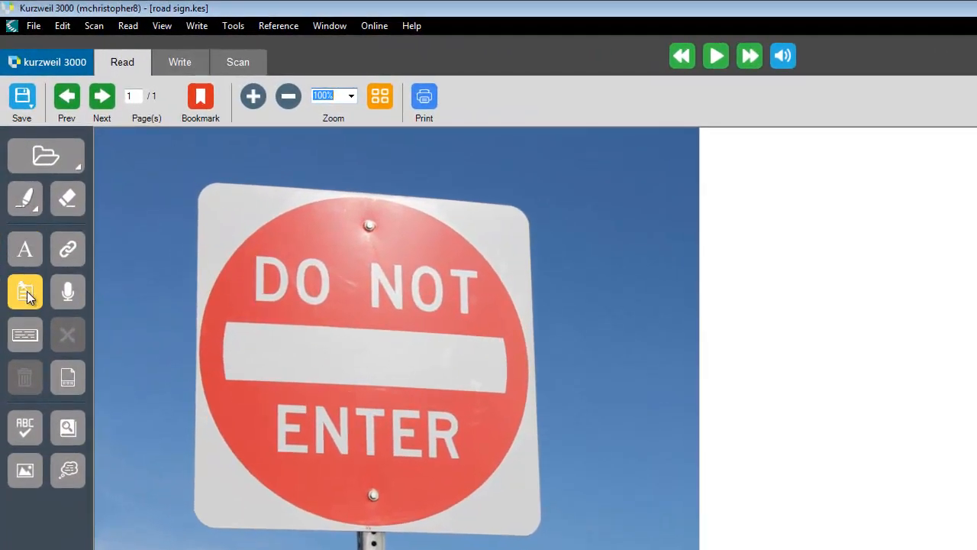
# - Add a yellow note reading "This is a road sign." on the sky above the road sign
pyautogui.click(18, 212)
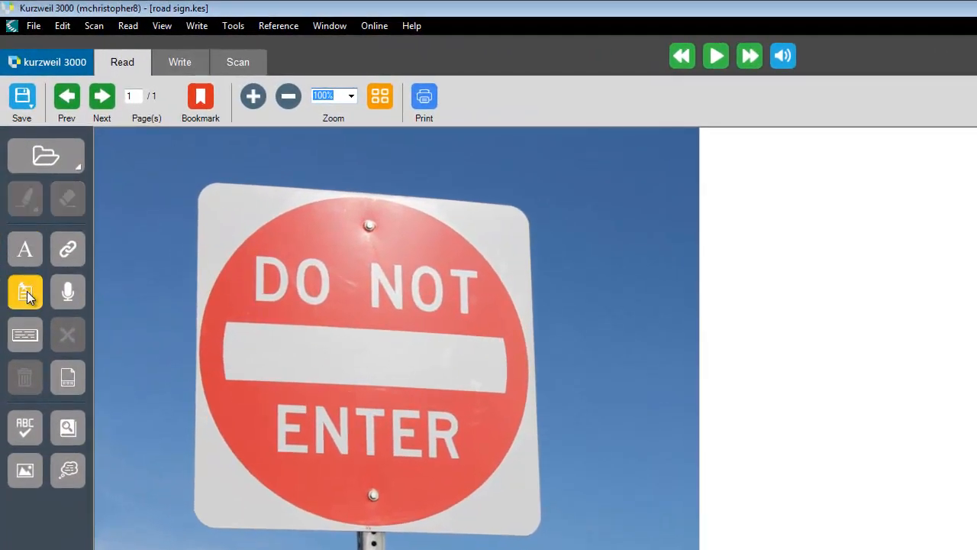
pyautogui.click(467, 159)
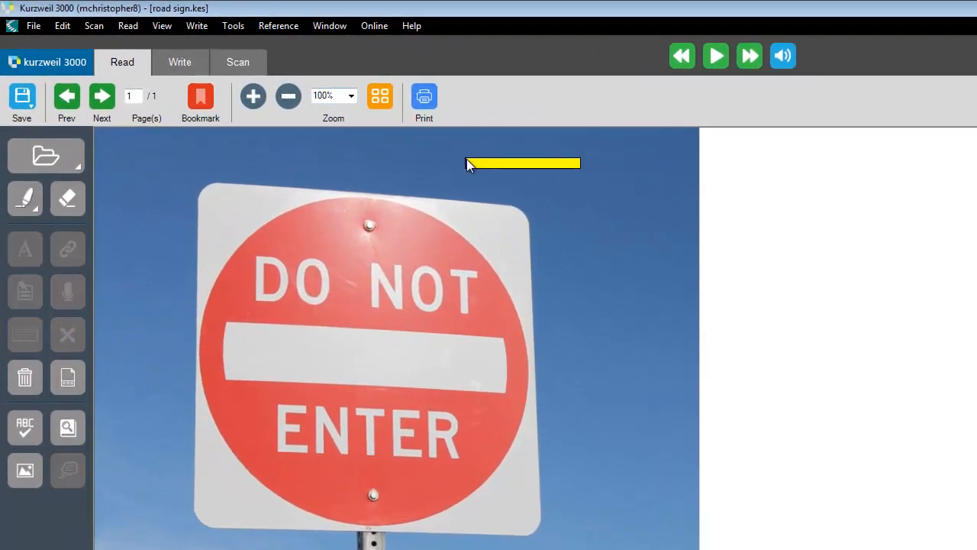
pyautogui.write('This is a road ')
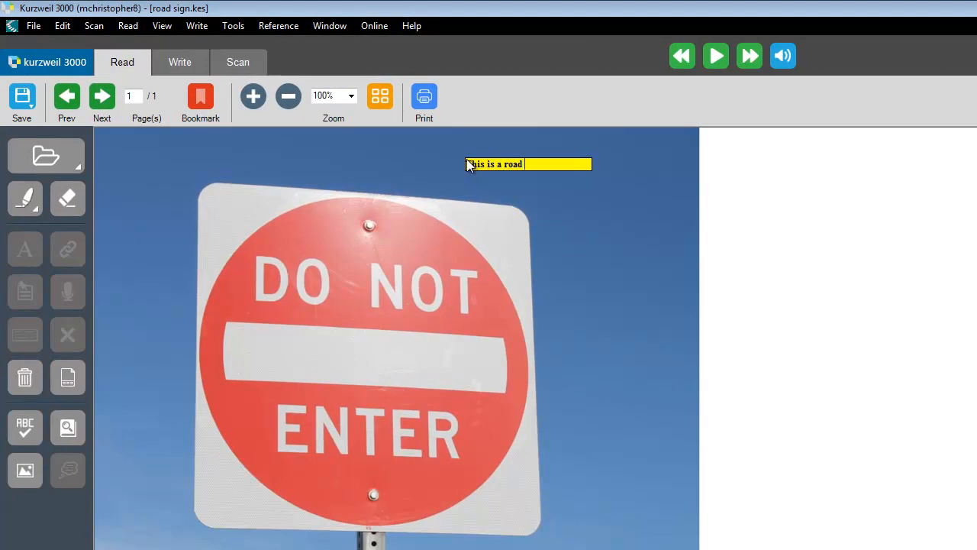
pyautogui.write('sign.')
# - Extract the road sign's primary text, secondary text and text notes to a new document and maximize it
pyautogui.click(33, 26)
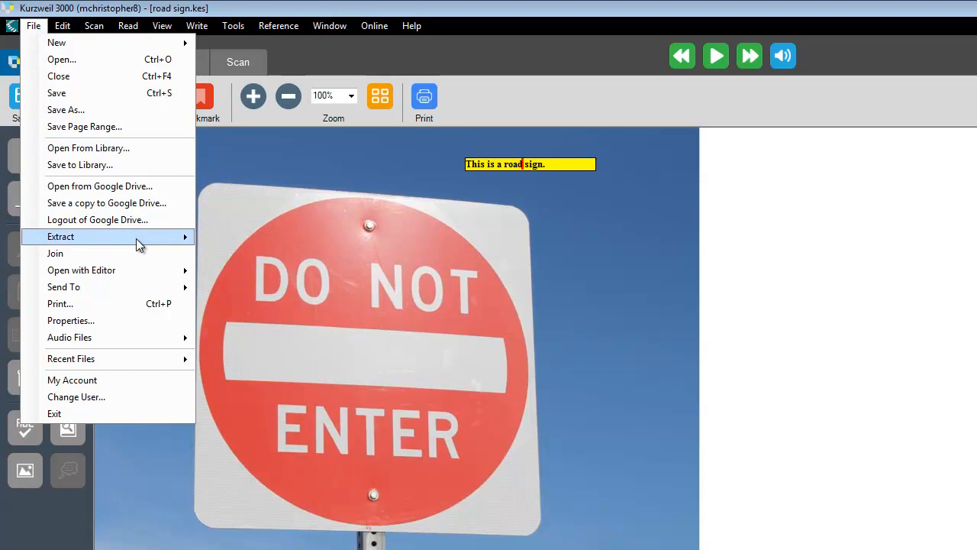
pyautogui.moveTo(162, 243)
pyautogui.click(312, 287)
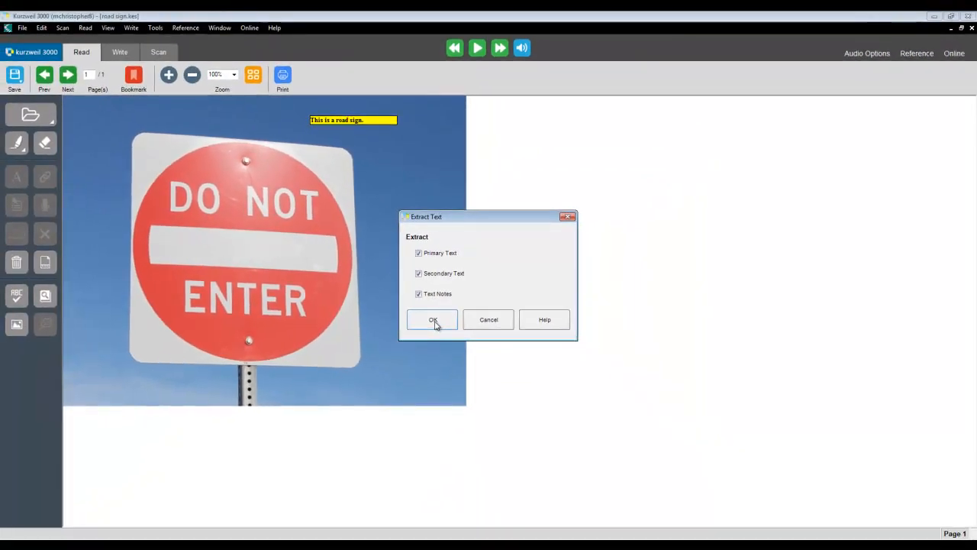
pyautogui.click(434, 321)
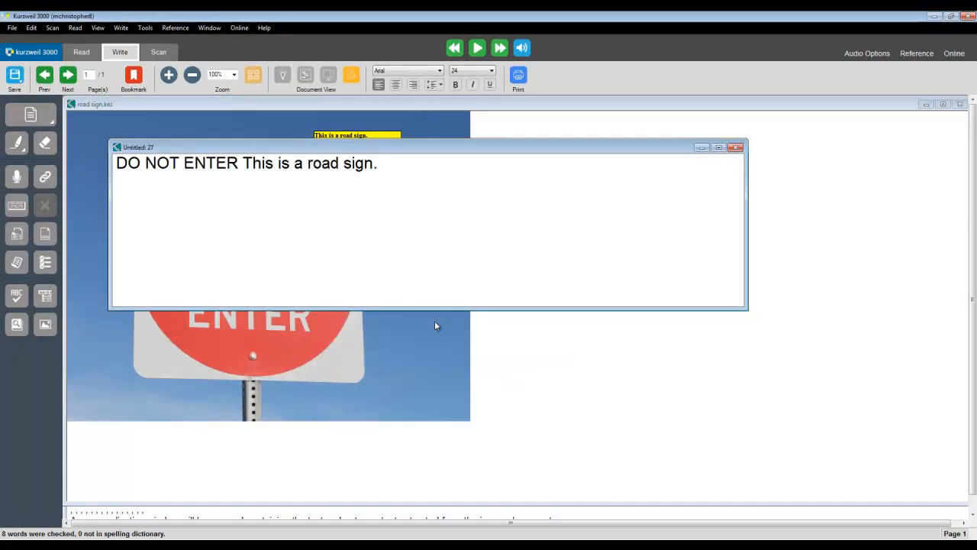
pyautogui.doubleClick(458, 149)
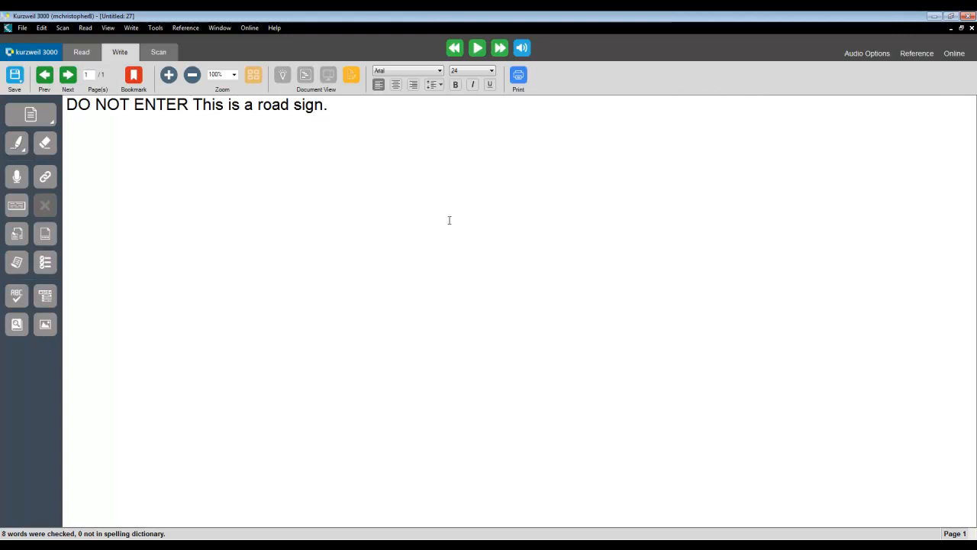
# - Save the text extracted from the road sign in KESI File Format (*.KES) as Example_Image_Document_Extract.kes
pyautogui.click(22, 29)
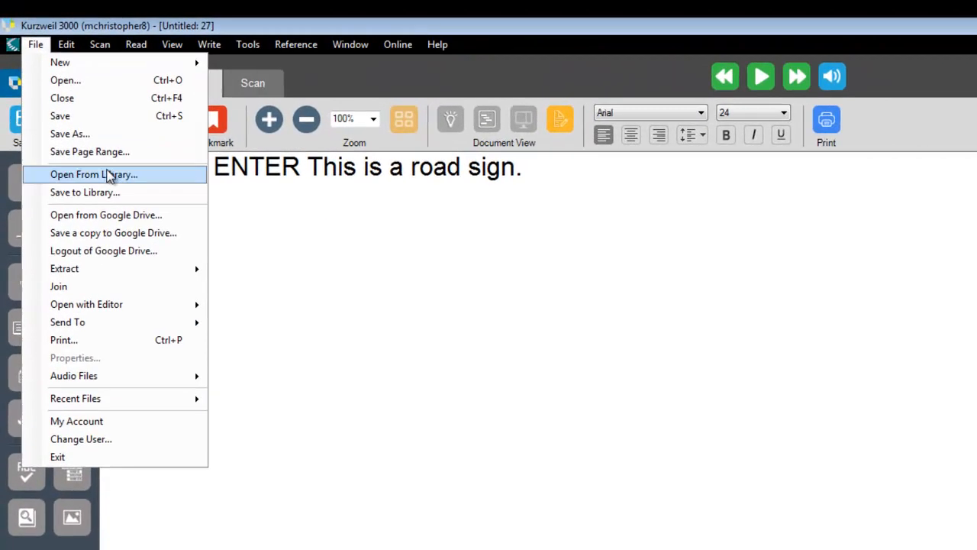
pyautogui.click(157, 122)
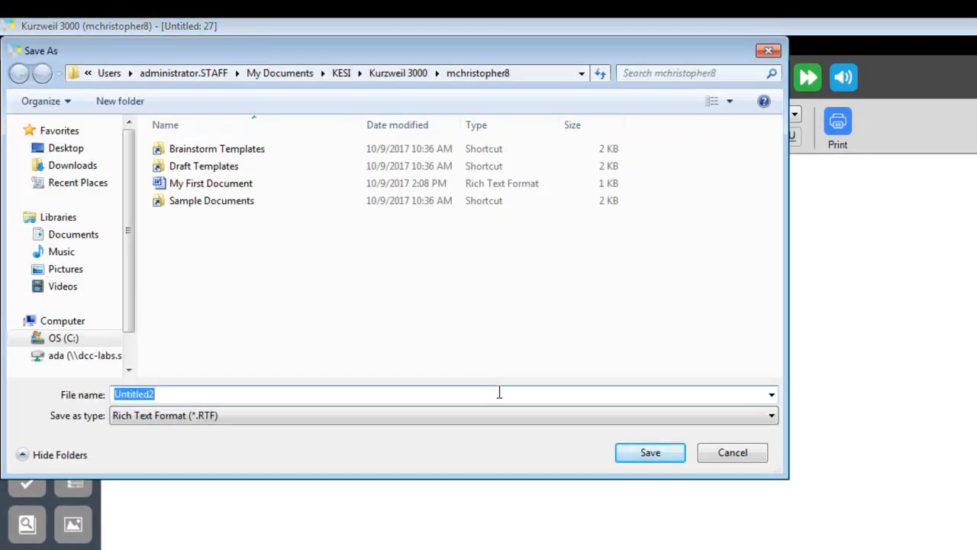
pyautogui.write('Example')
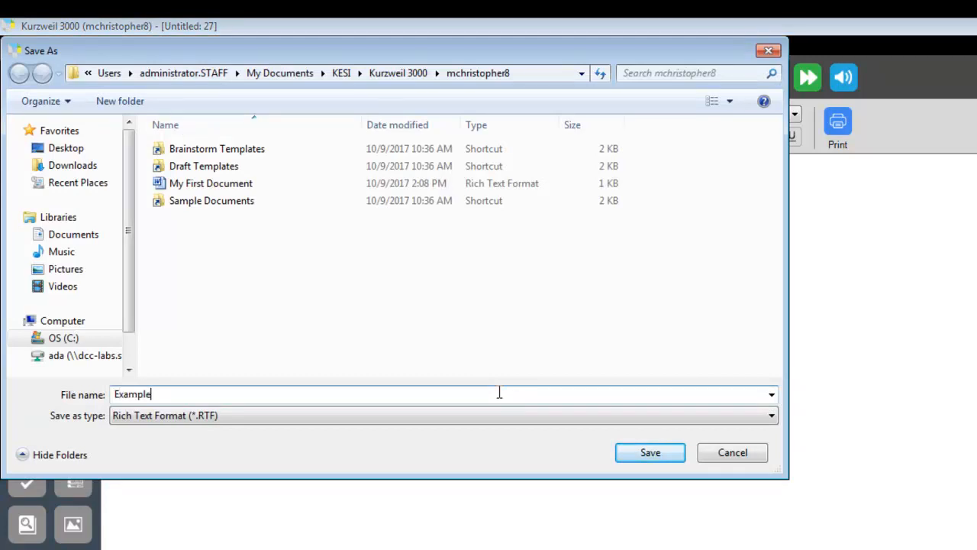
pyautogui.write('_Image_Document')
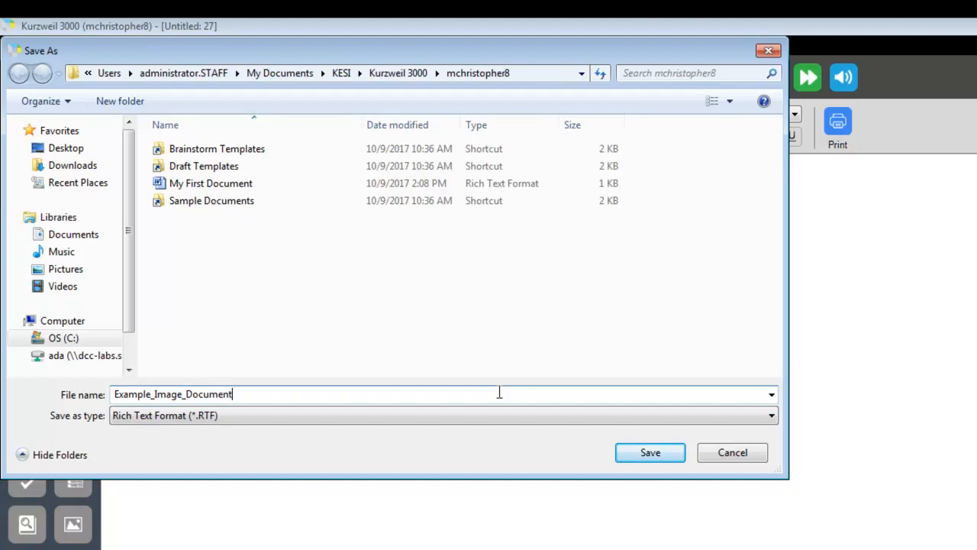
pyautogui.write('_Extract.kes')
pyautogui.click(445, 416)
pyautogui.click(435, 455)
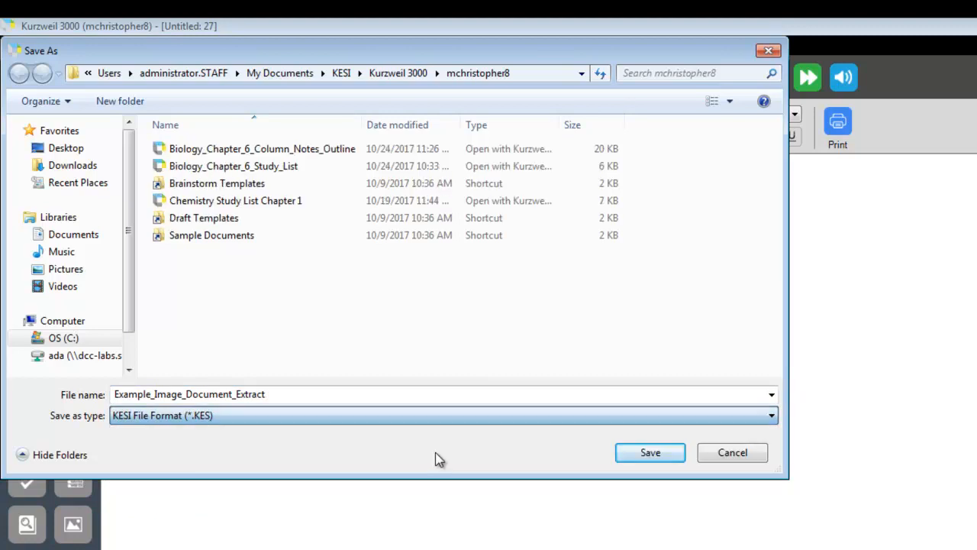
pyautogui.click(480, 345)
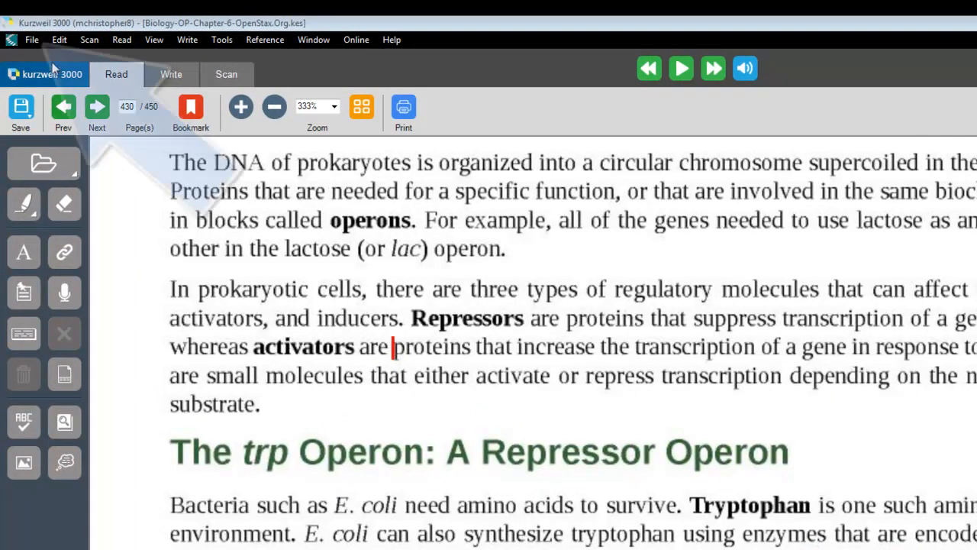
pyautogui.click(32, 40)
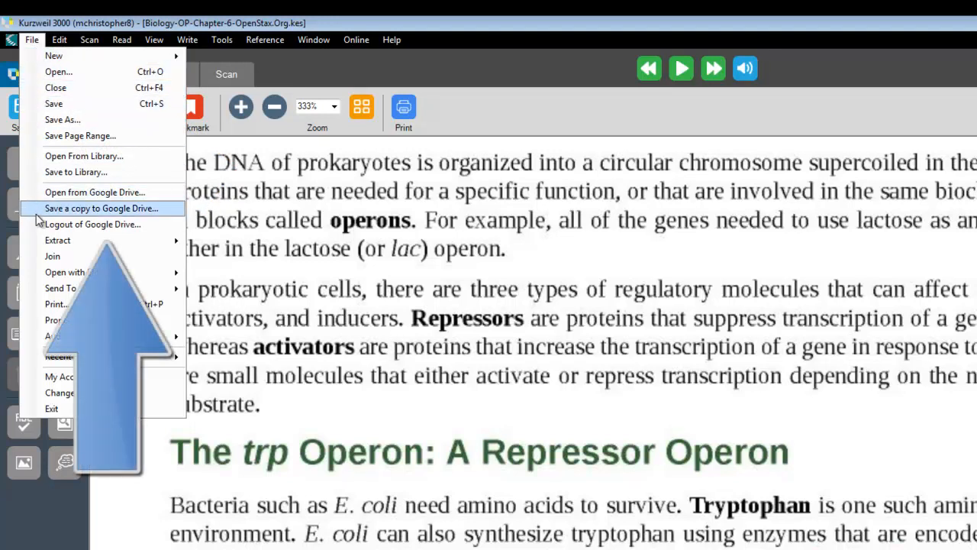
pyautogui.moveTo(42, 244)
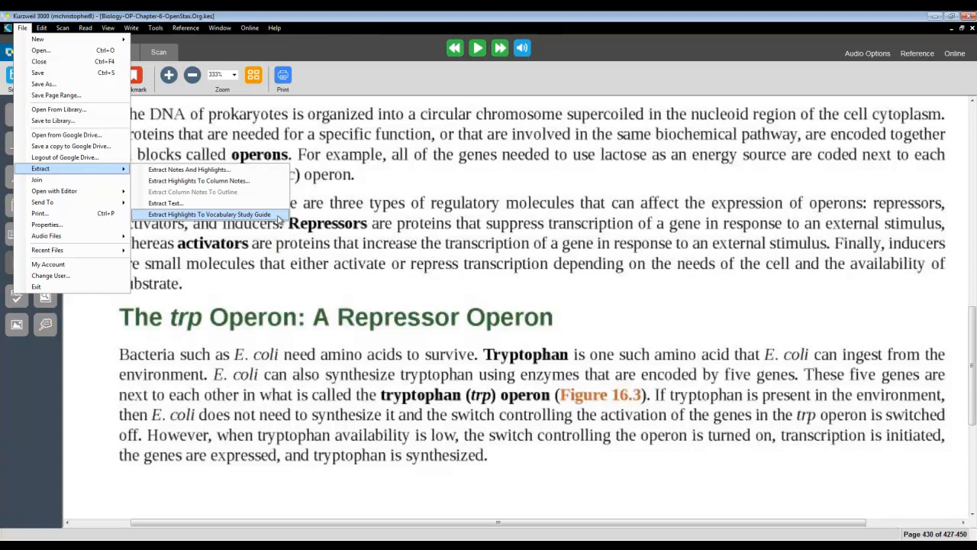
pyautogui.click(368, 82)
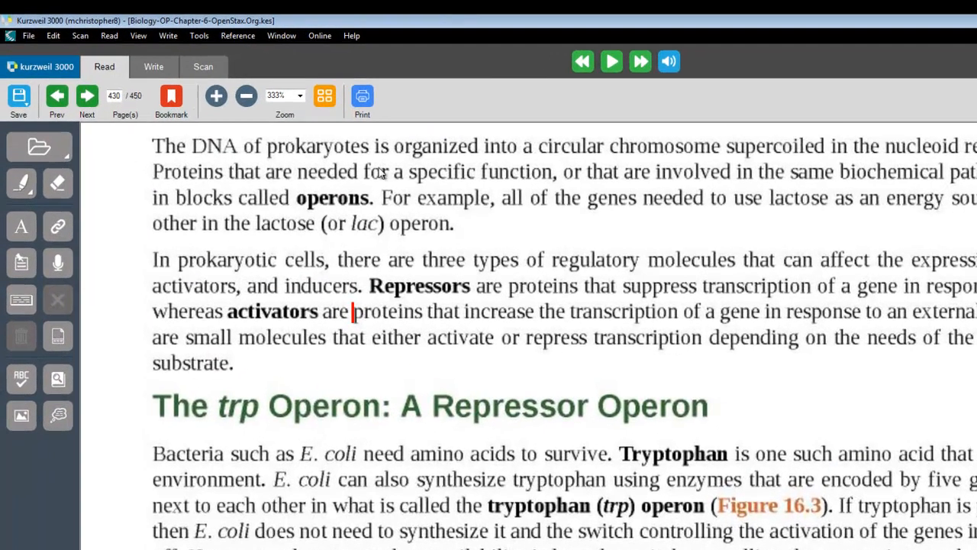
# - Highlight the bold terms operons, Repressors, activators and Tryptophan in yellow on page 430
pyautogui.click(21, 183)
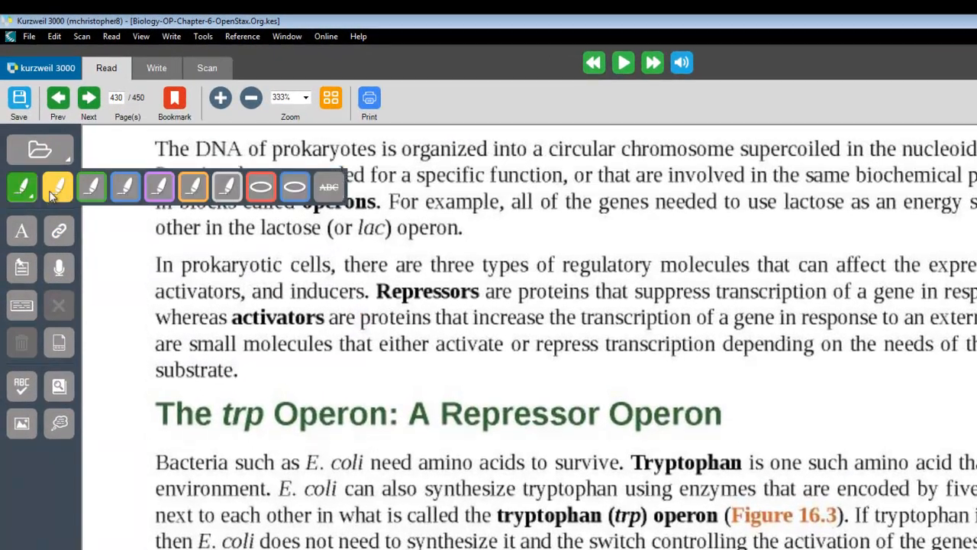
pyautogui.click(58, 189)
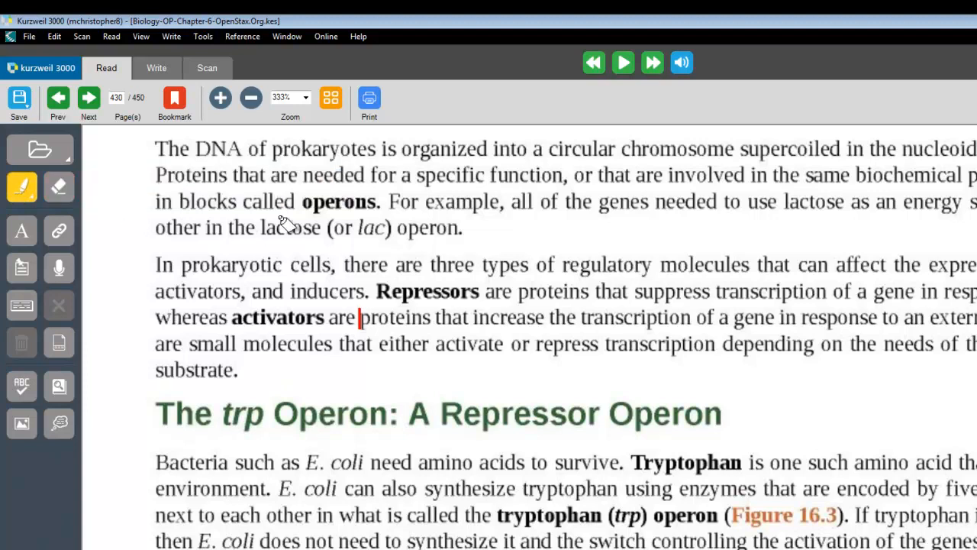
pyautogui.moveTo(313, 205); pyautogui.dragTo(380, 205)
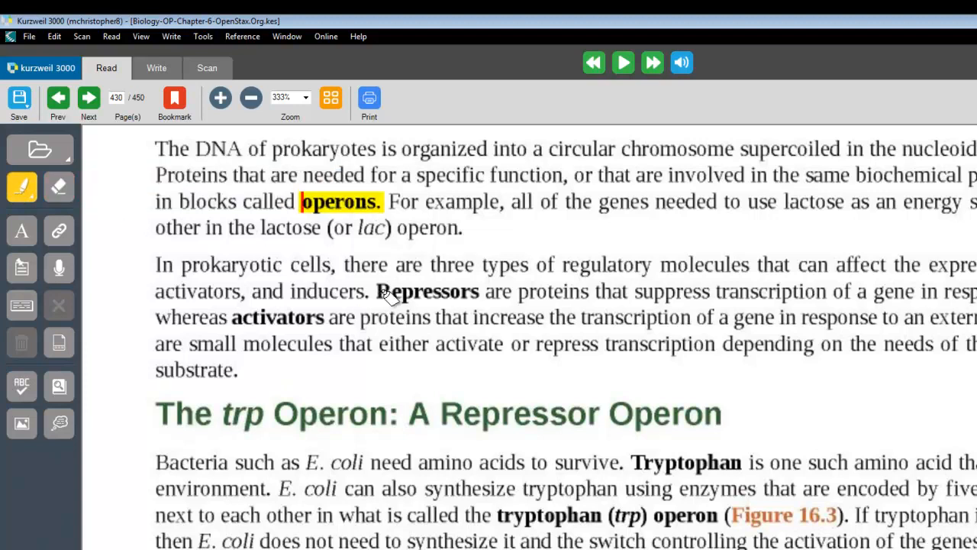
pyautogui.moveTo(382, 290); pyautogui.dragTo(456, 298)
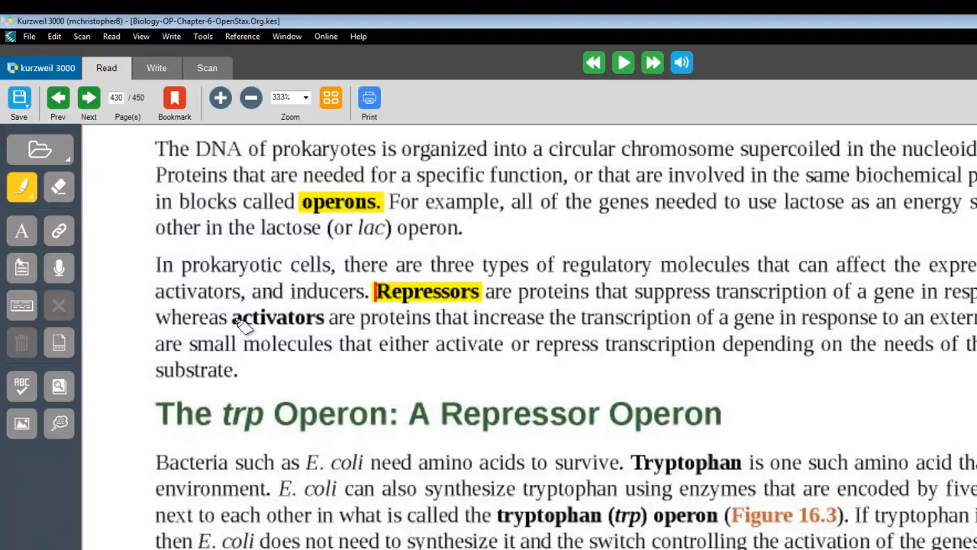
pyautogui.moveTo(233, 319); pyautogui.dragTo(306, 321)
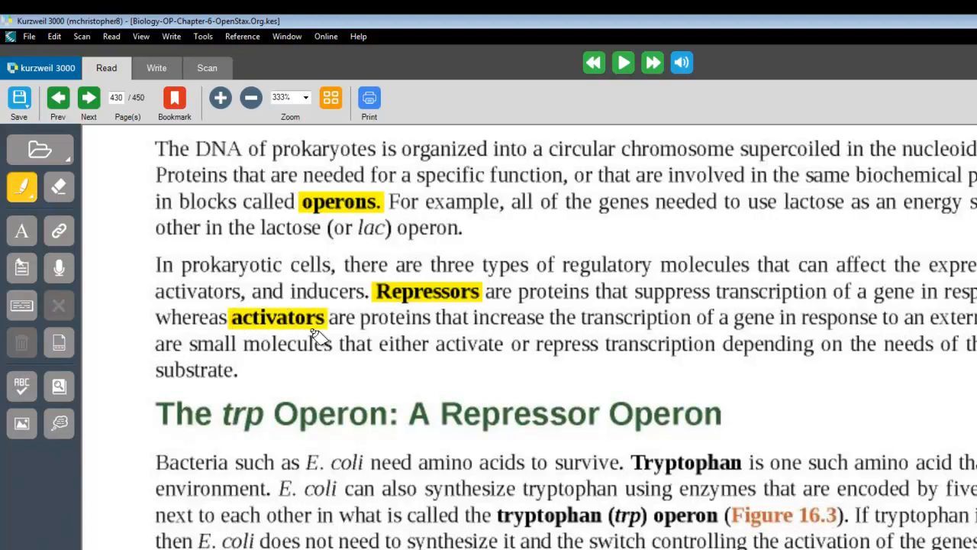
pyautogui.moveTo(631, 463); pyautogui.dragTo(751, 468)
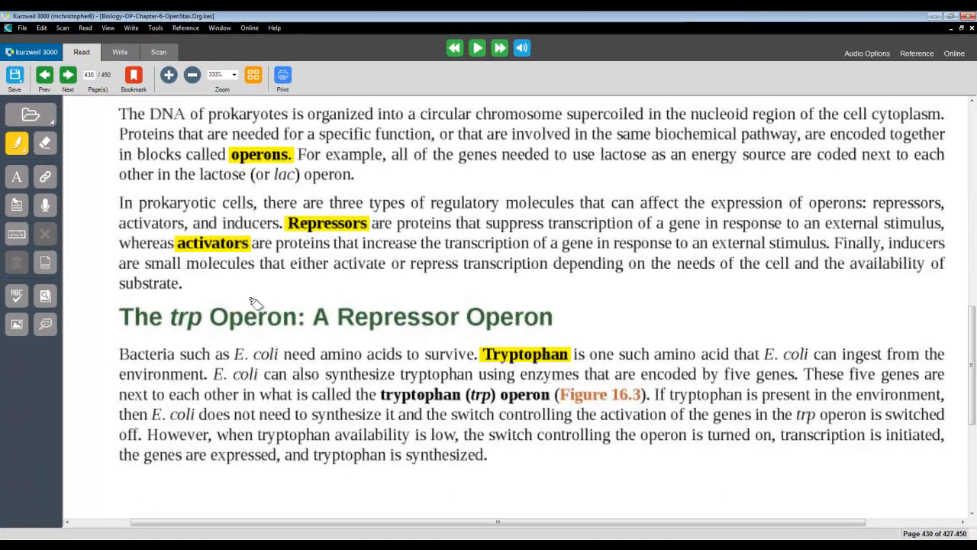
# - Extract the highlighted terms to a vocabulary study guide in a new column notes file
pyautogui.click(26, 31)
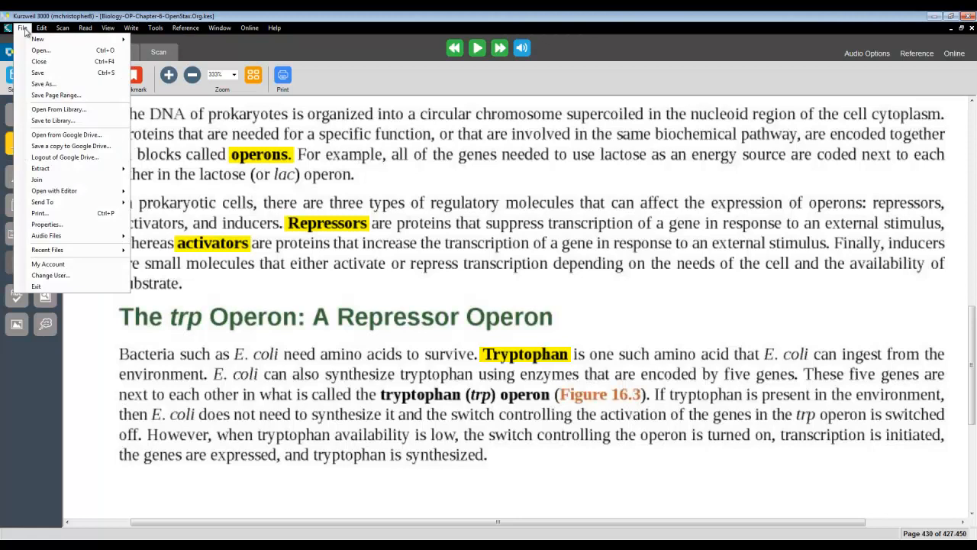
pyautogui.moveTo(103, 169)
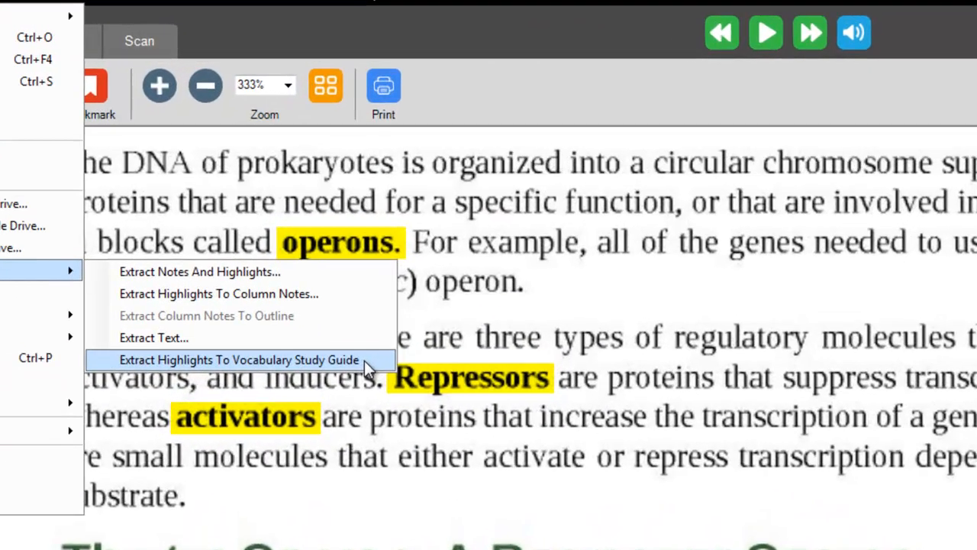
pyautogui.click(306, 272)
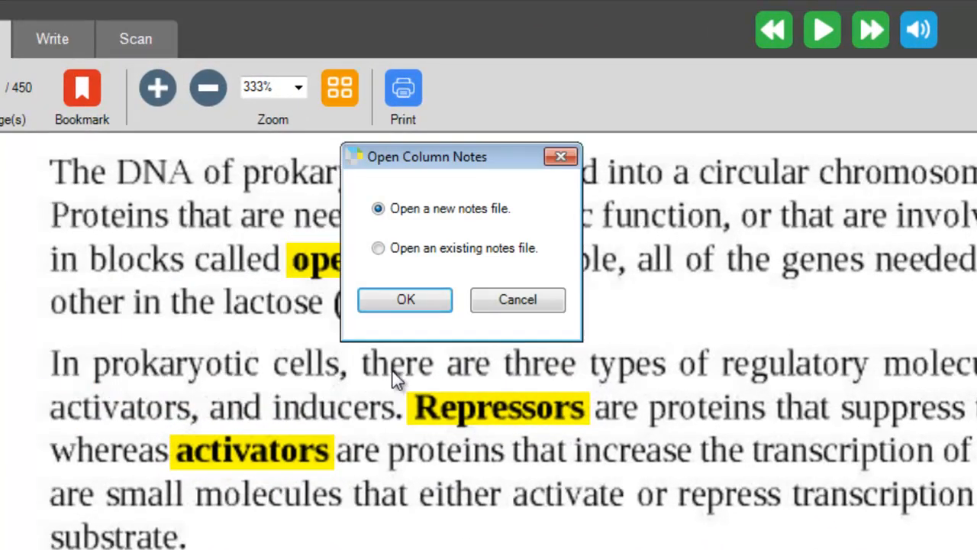
pyautogui.moveTo(450, 155); pyautogui.dragTo(860, 219)
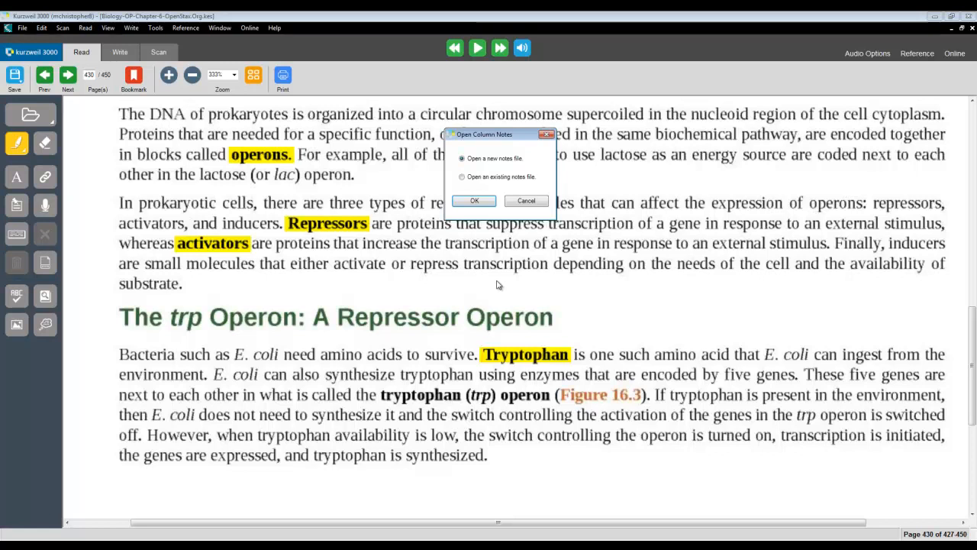
pyautogui.click(475, 201)
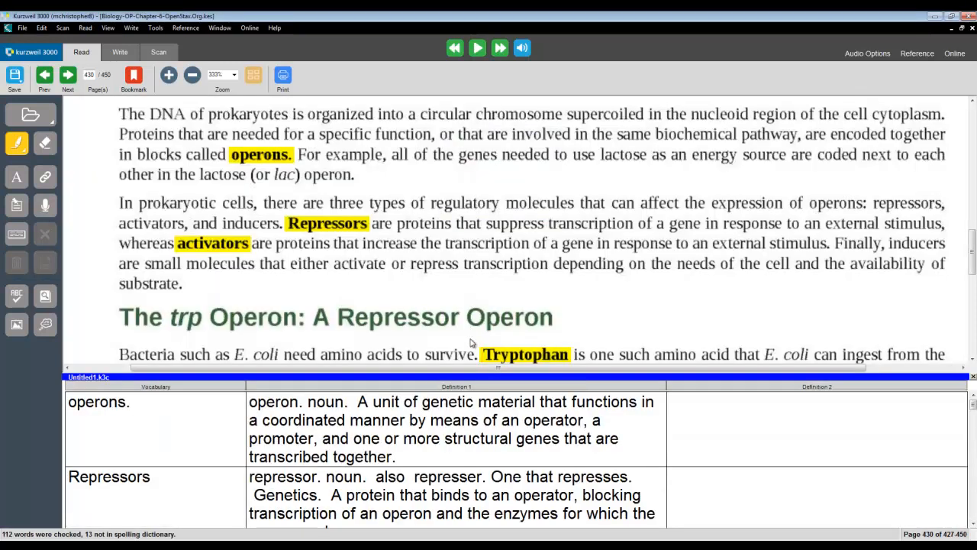
# - Turn off the yellow highlighter
pyautogui.moveTo(471, 374); pyautogui.dragTo(471, 145)
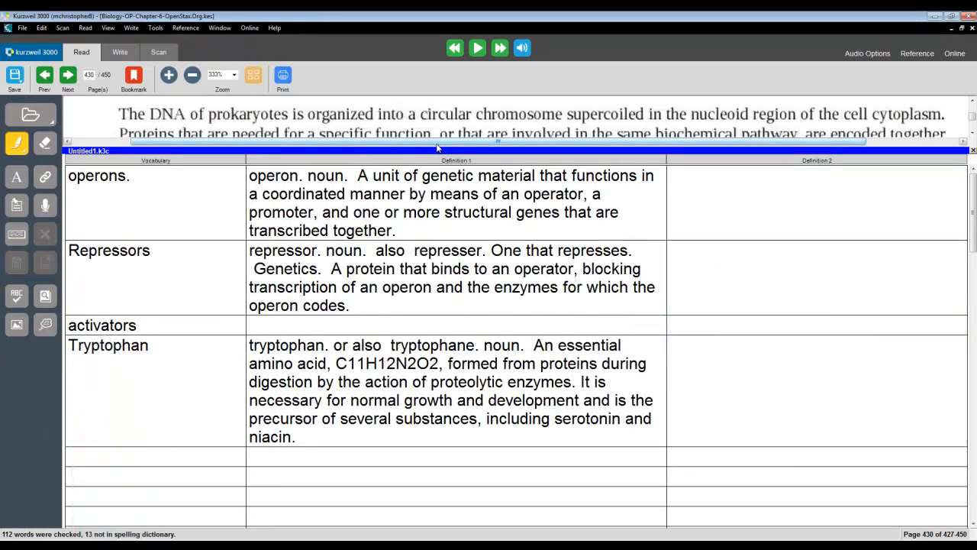
pyautogui.moveTo(439, 157); pyautogui.dragTo(427, 336)
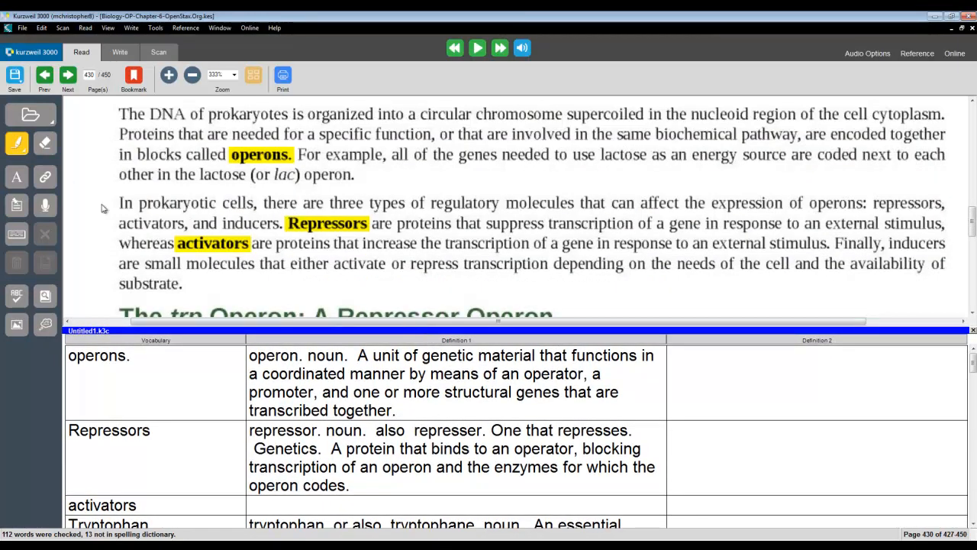
pyautogui.click(156, 28)
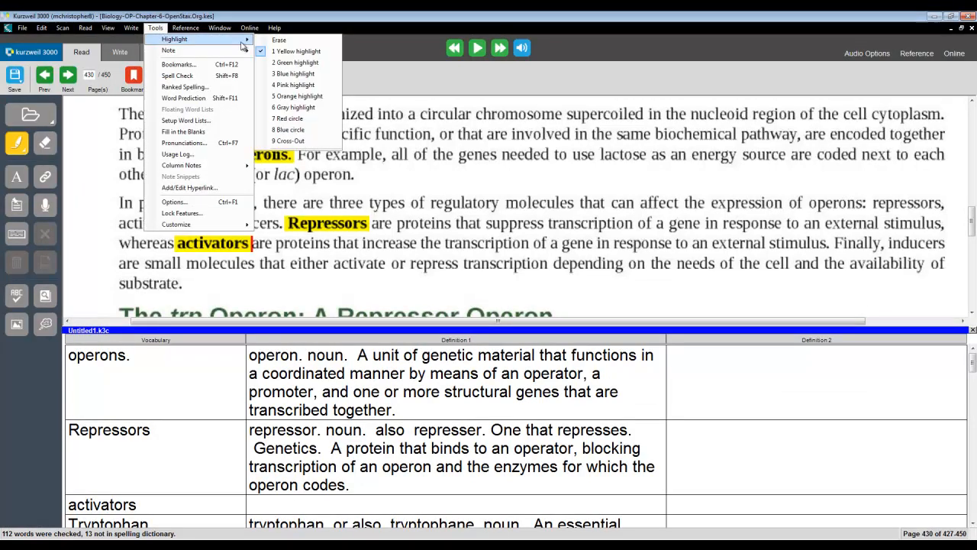
pyautogui.click(289, 52)
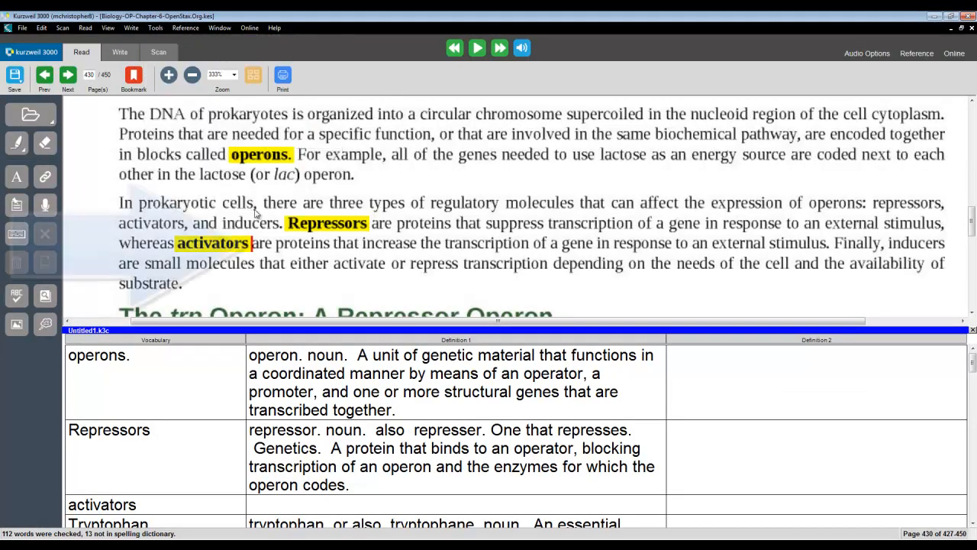
# - Copy "are proteins that increase the transcription of a gene in response to an external stimulus." into the Definition 1 cell for activators
pyautogui.moveTo(254, 245); pyautogui.dragTo(823, 245)
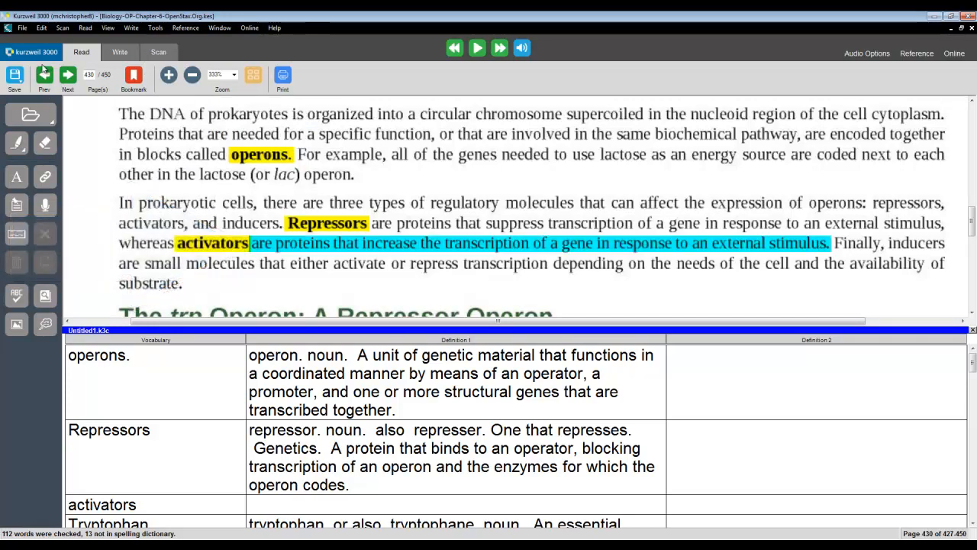
pyautogui.click(42, 29)
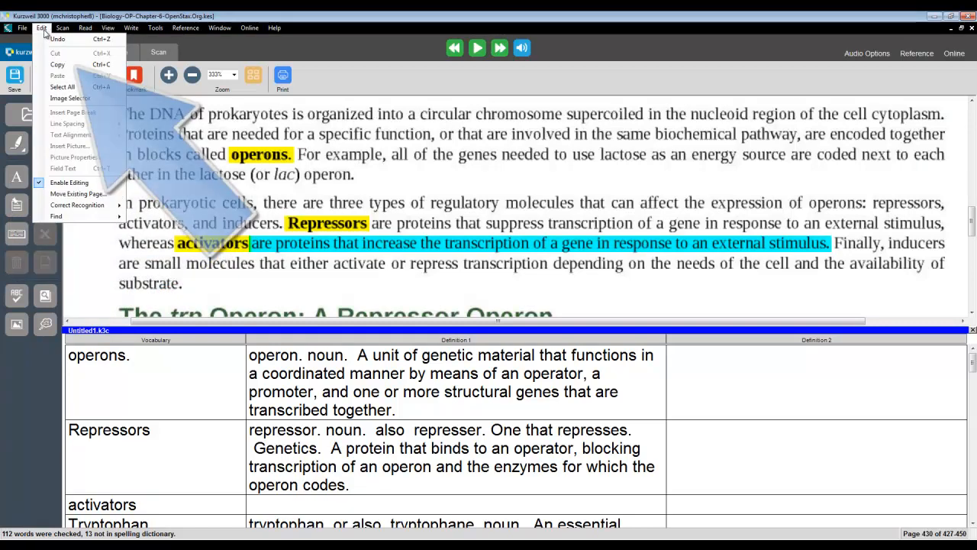
pyautogui.click(106, 66)
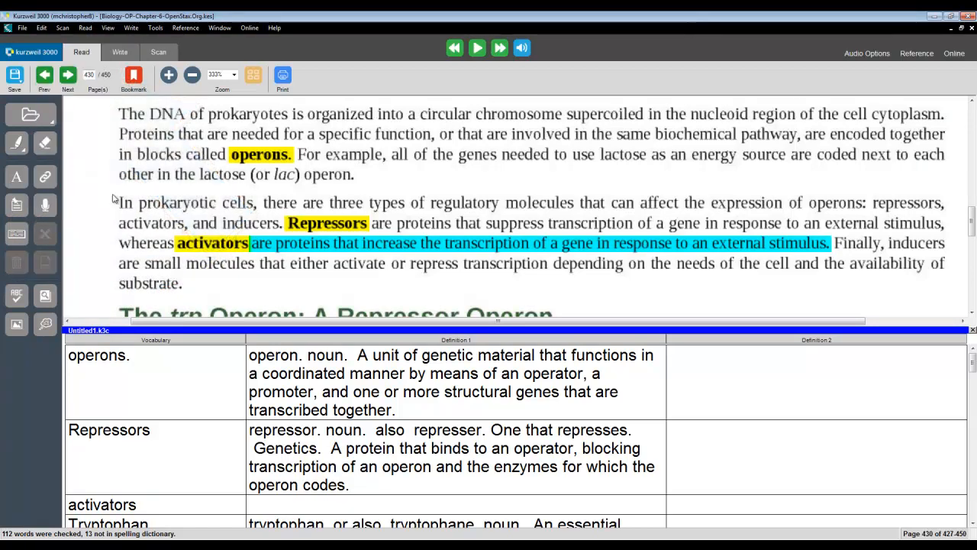
pyautogui.click(280, 509)
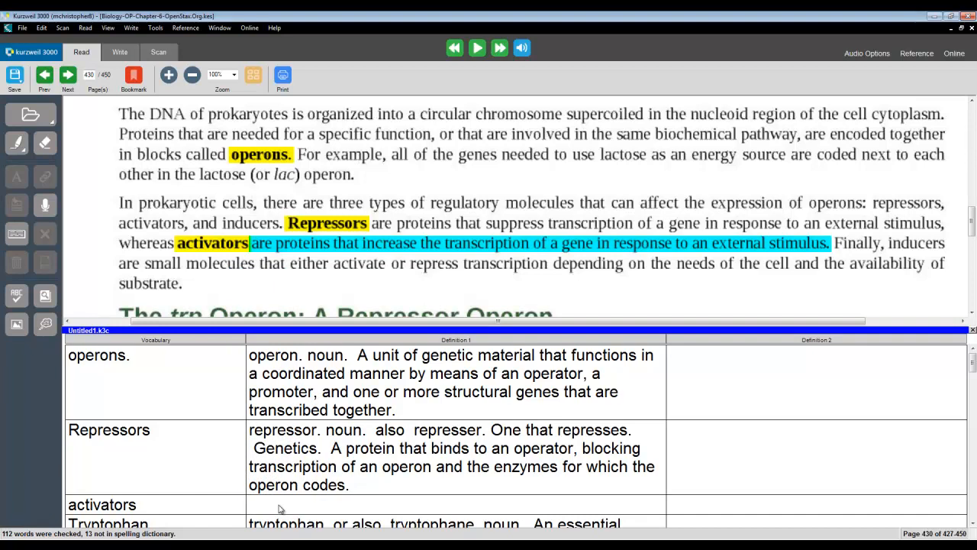
pyautogui.click(43, 29)
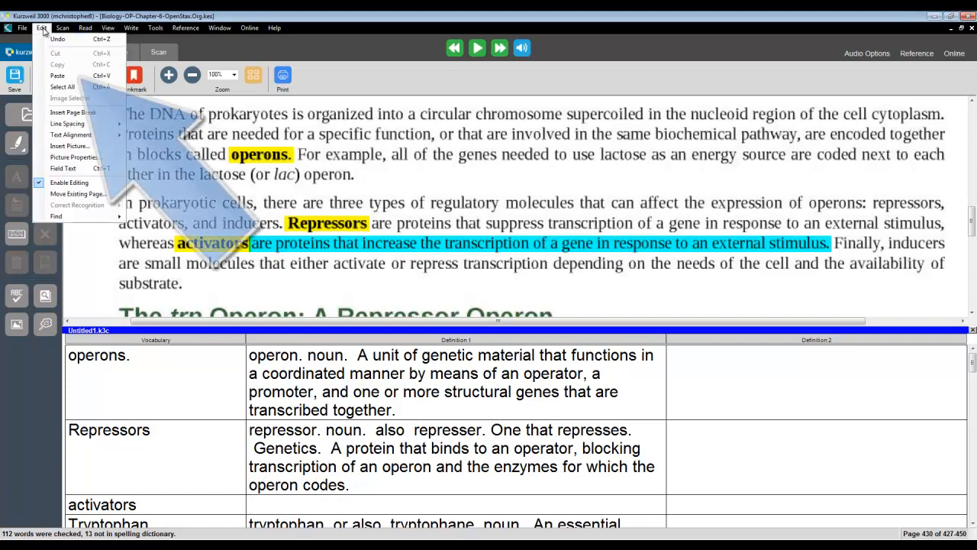
pyautogui.click(58, 75)
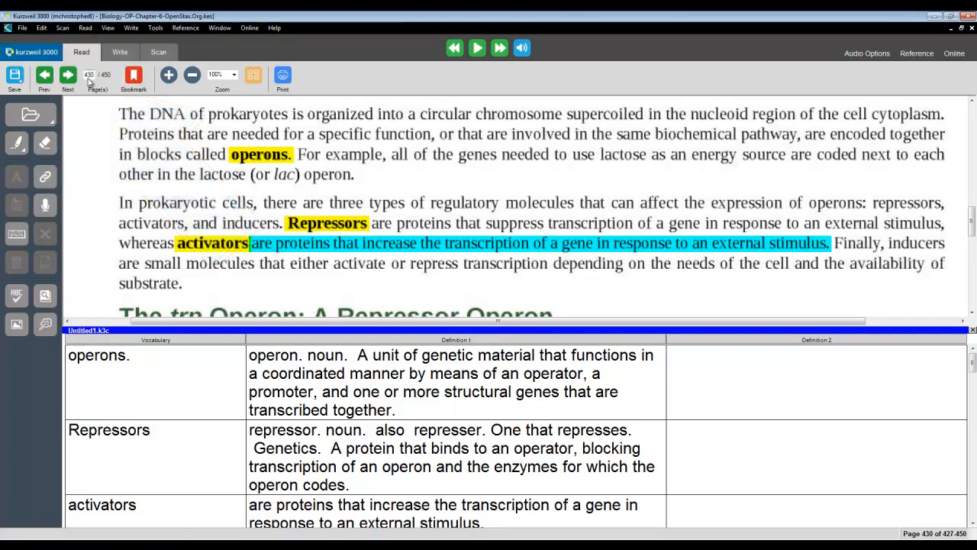
# - Save the column notes in Column Notes File Format (*.K3C) as Biology_Chapter_6_Vocabulary_Study_Guide
pyautogui.moveTo(364, 330); pyautogui.dragTo(370, 176)
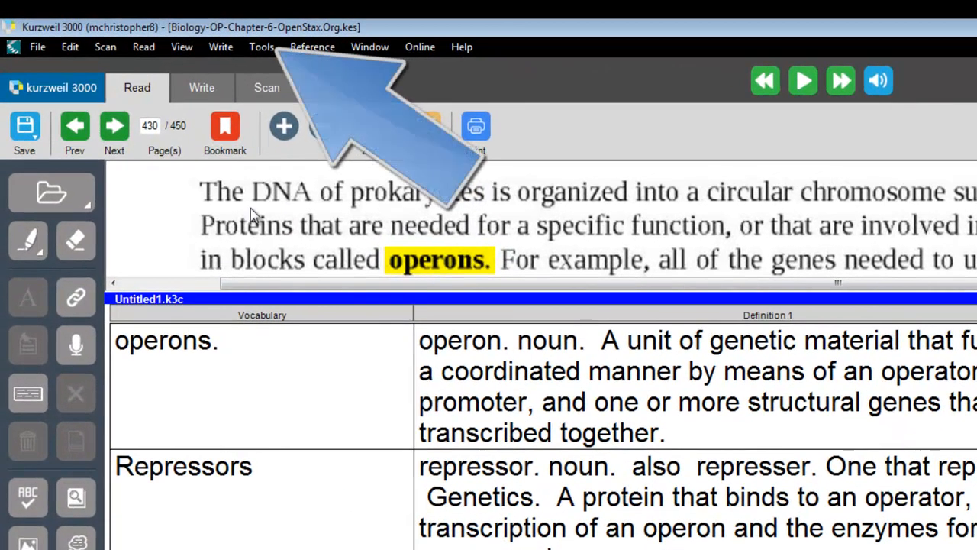
pyautogui.click(261, 46)
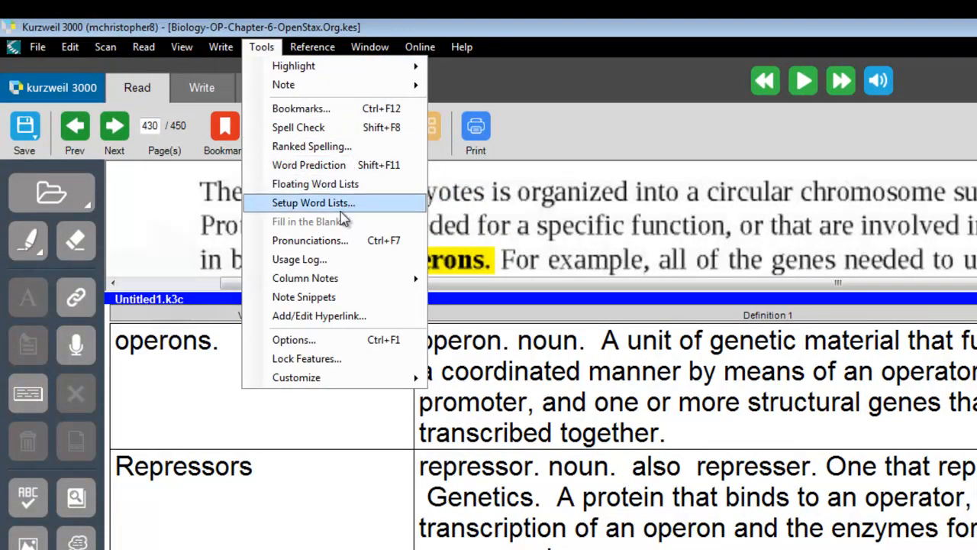
pyautogui.moveTo(272, 281)
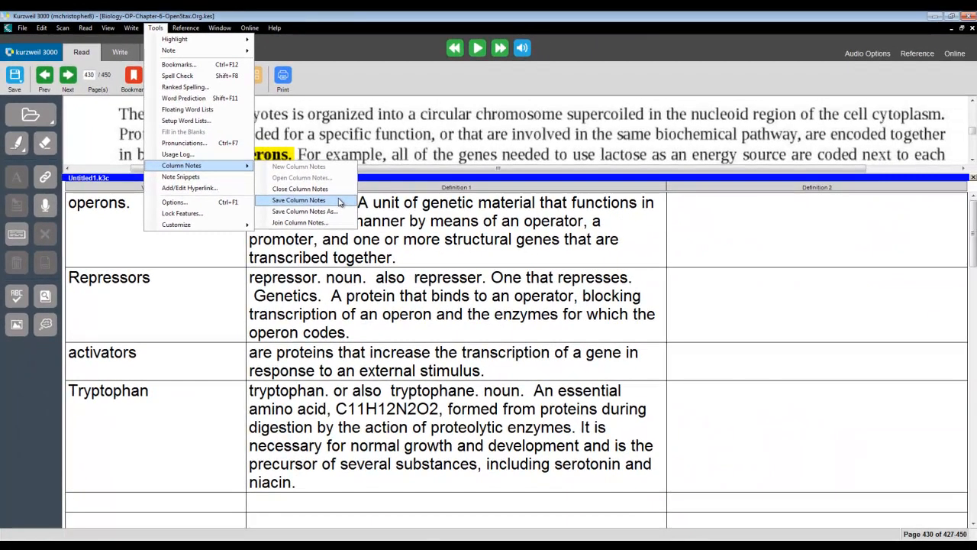
pyautogui.click(339, 200)
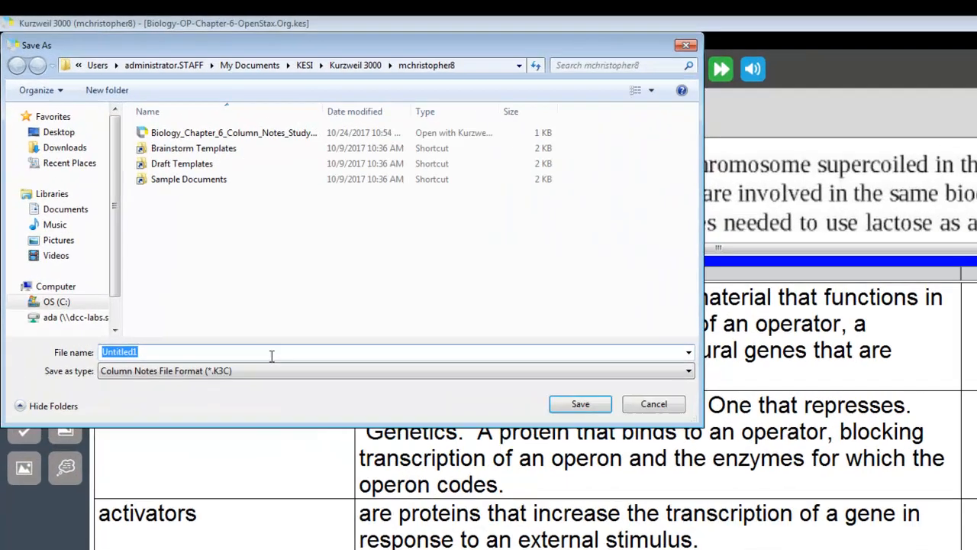
pyautogui.write('Biology')
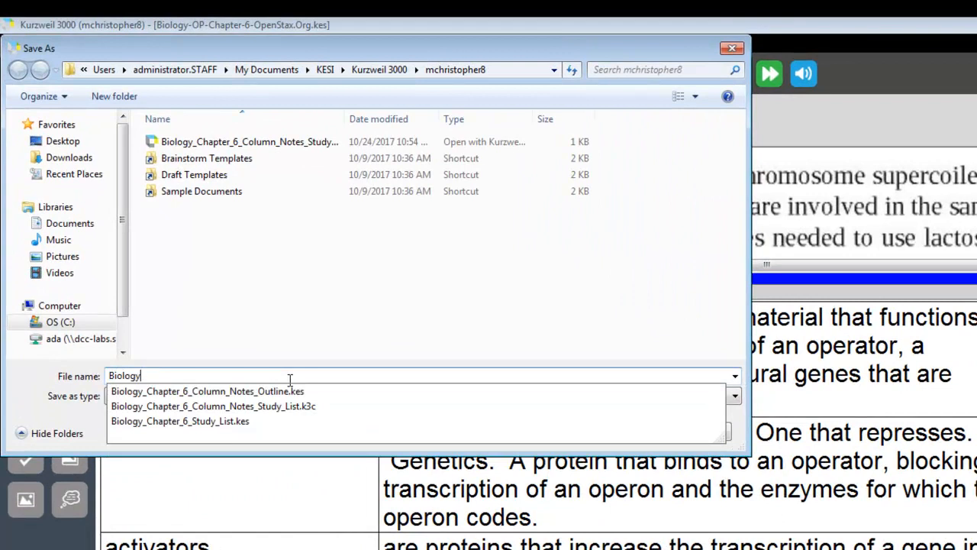
pyautogui.write('_Chapter_6_Vocabular')
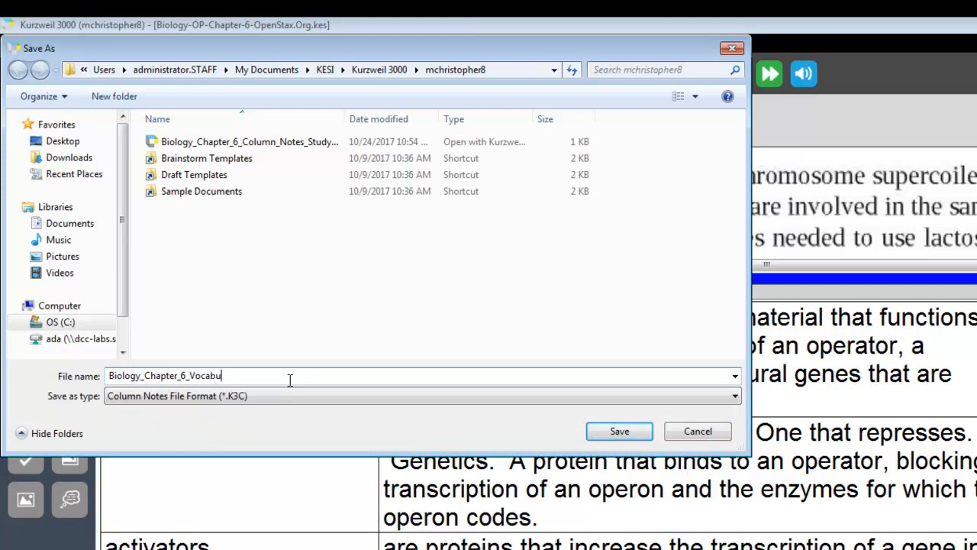
pyautogui.write('y_Study_Guide')
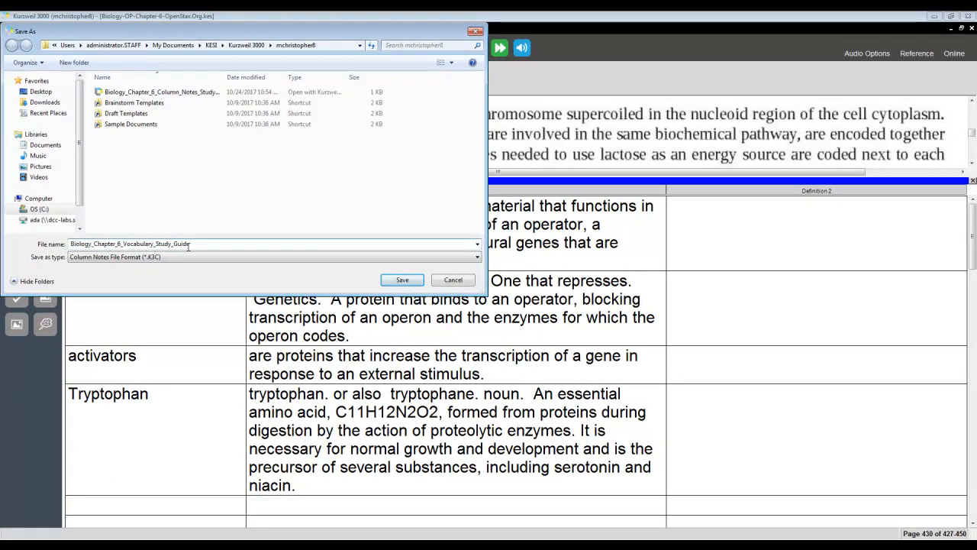
pyautogui.press('Return')
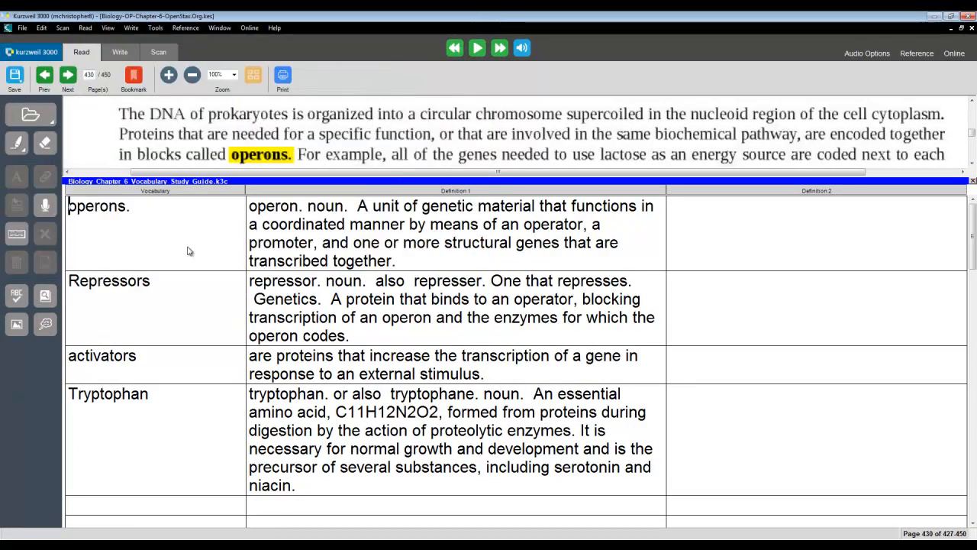